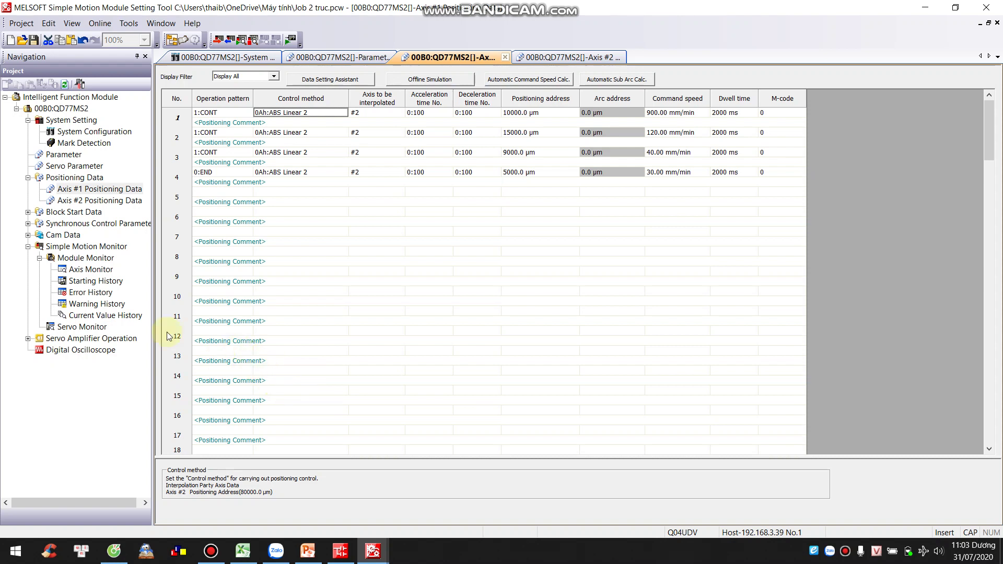
In the module parameters, set Pr.18 M-code ON signal output timing to 1:AFTER Mode for both Axis #1 and Axis #2.
left_click(60, 155)
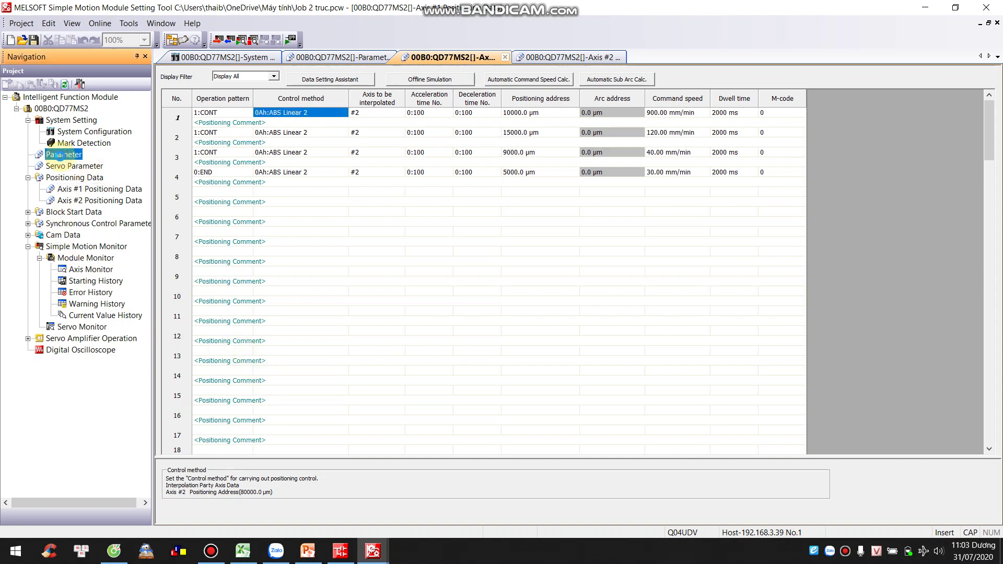
double_click(61, 155)
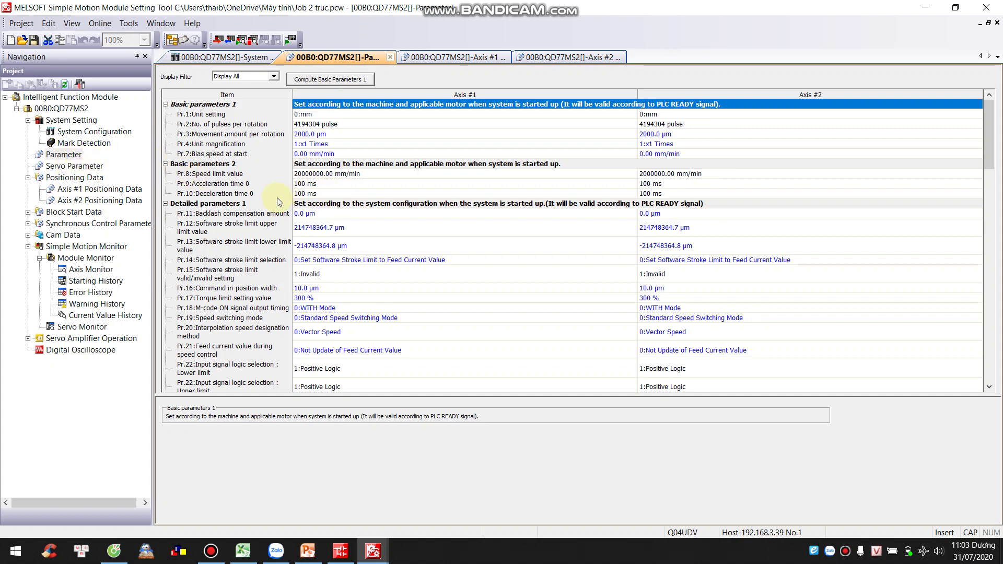
scroll(275, 248, "down", 4)
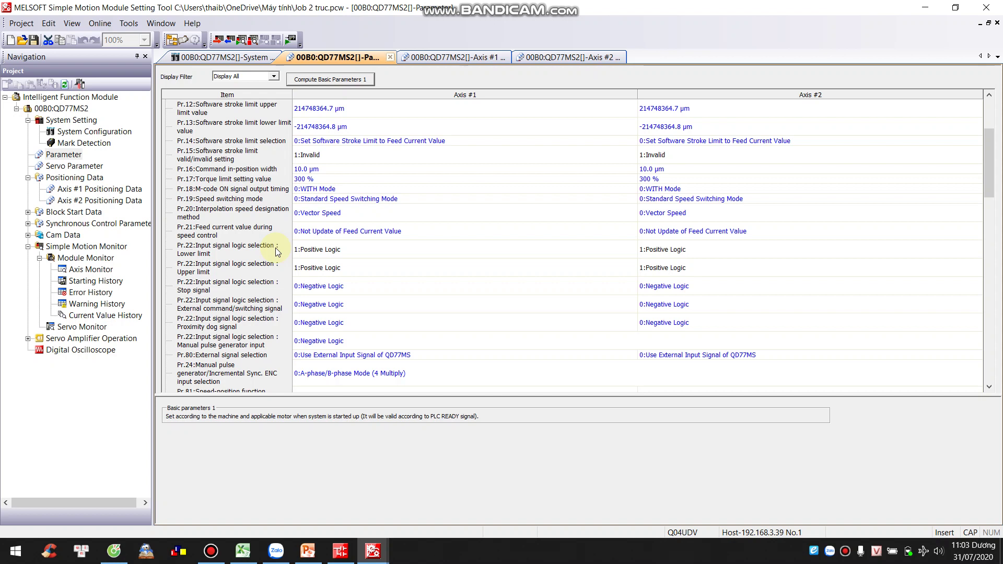
left_click(214, 188)
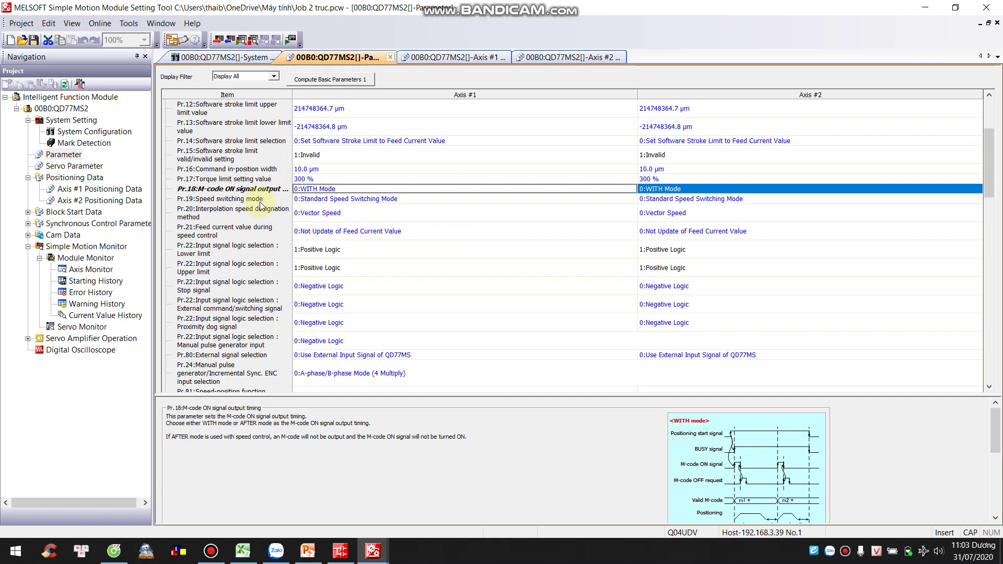
left_click(333, 193)
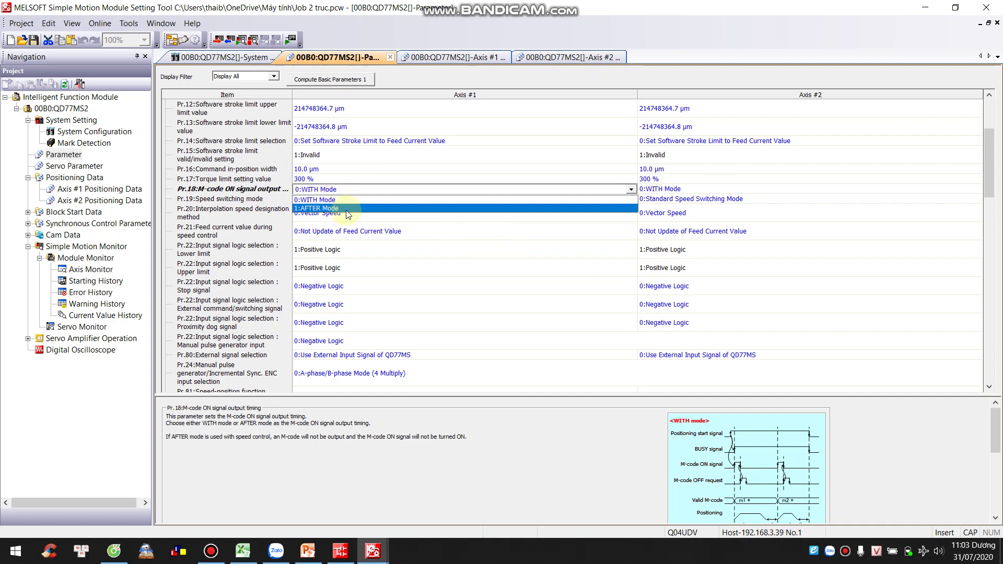
left_click(345, 208)
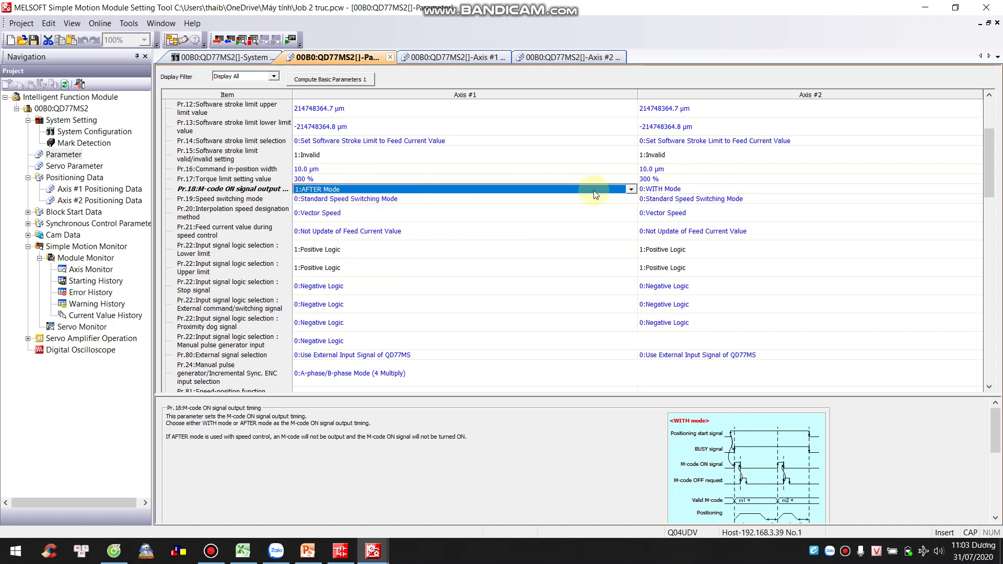
left_click(673, 190)
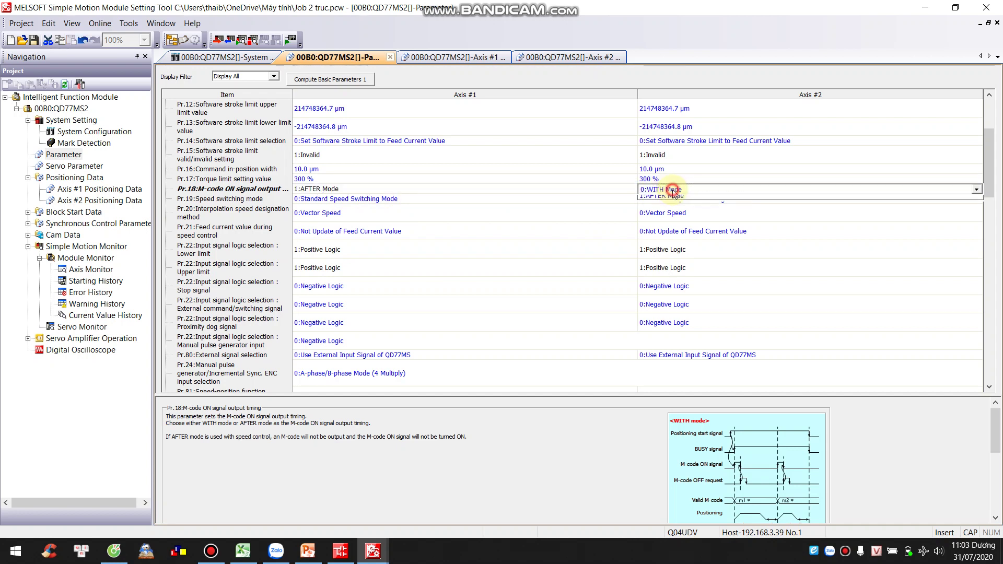
left_click(674, 208)
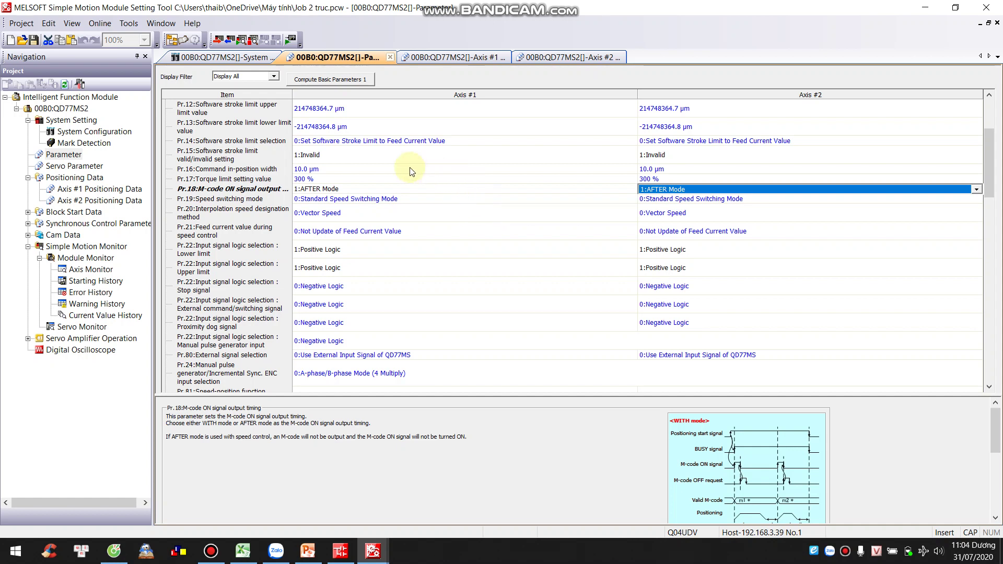
In the Axis #1 positioning data, set the M-code of data No. 1 to 2.
double_click(109, 189)
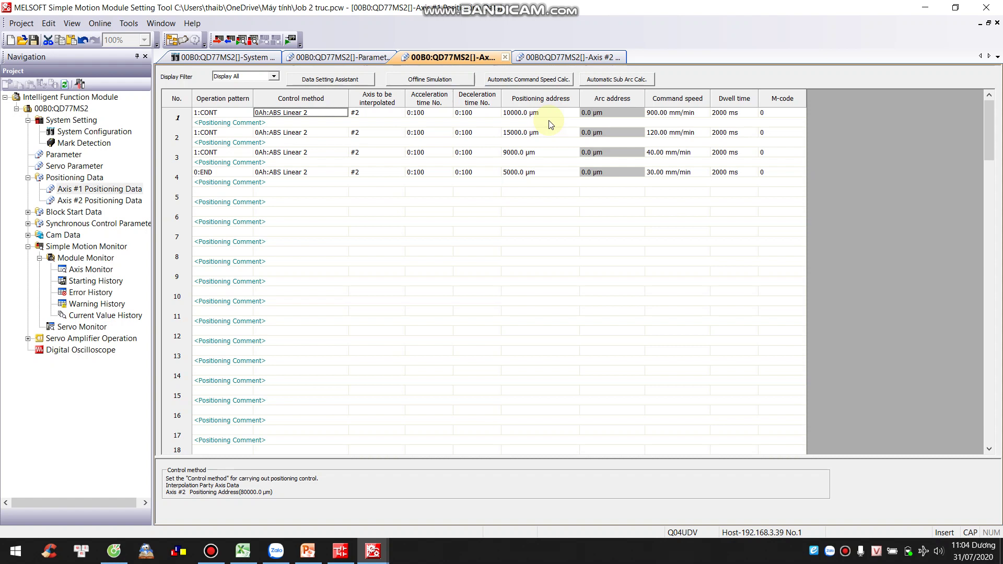
left_click(773, 114)
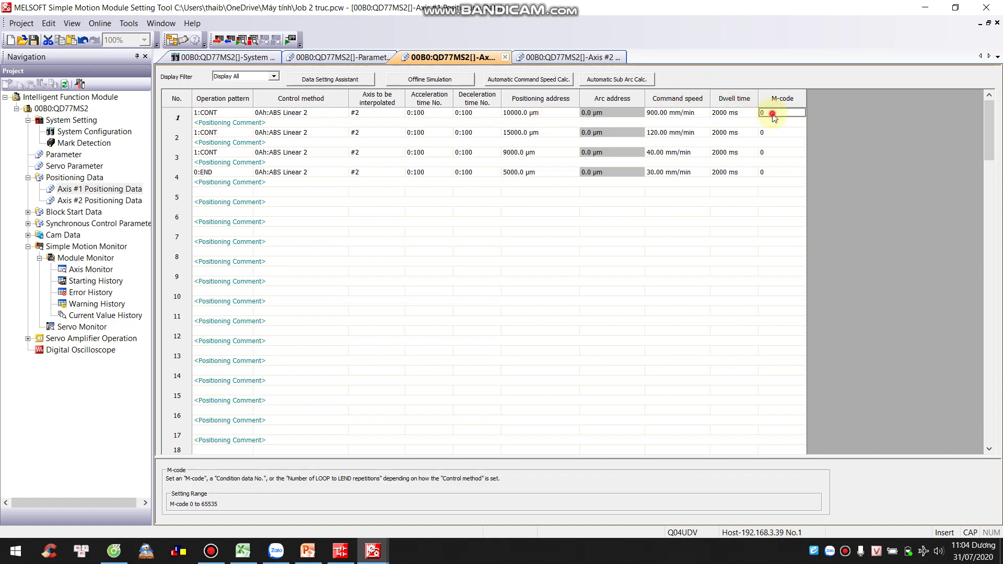
left_click(772, 114)
type("2")
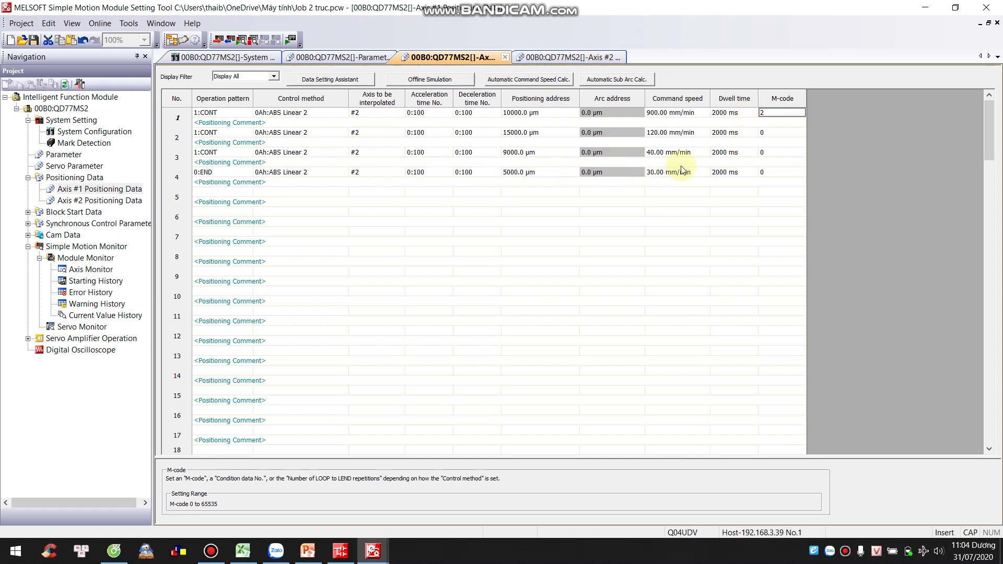
left_click(776, 173)
Set the Axis #1 operation pattern to 1:CONT for data No. 4 and 0:END for data No. 5.
left_click(219, 172)
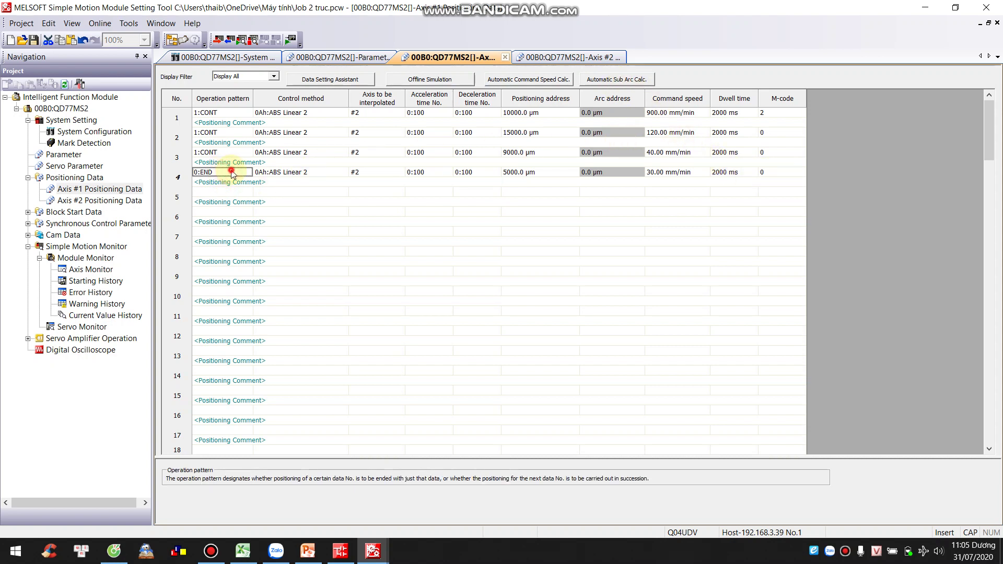
left_click(232, 173)
left_click(218, 193)
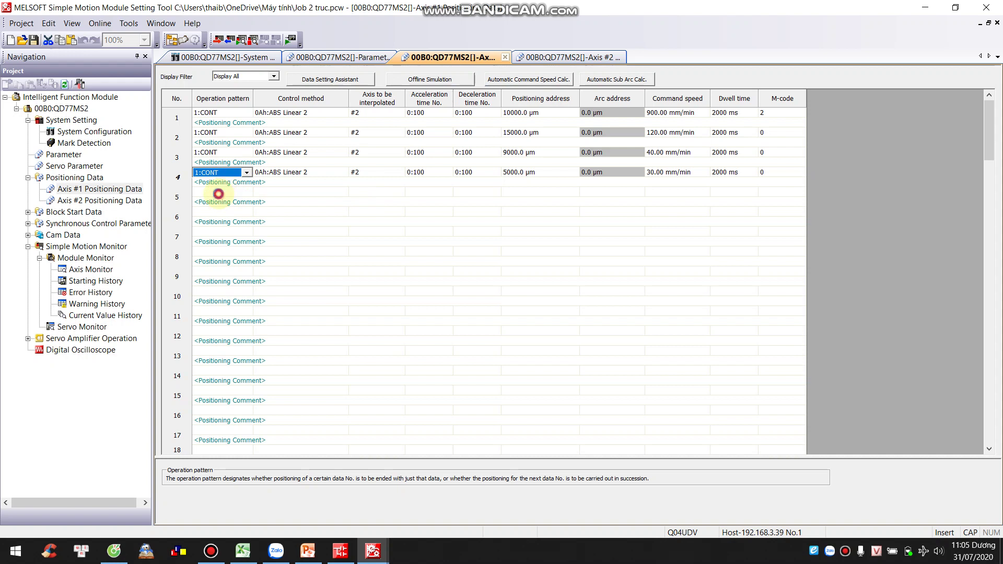
left_click(218, 193)
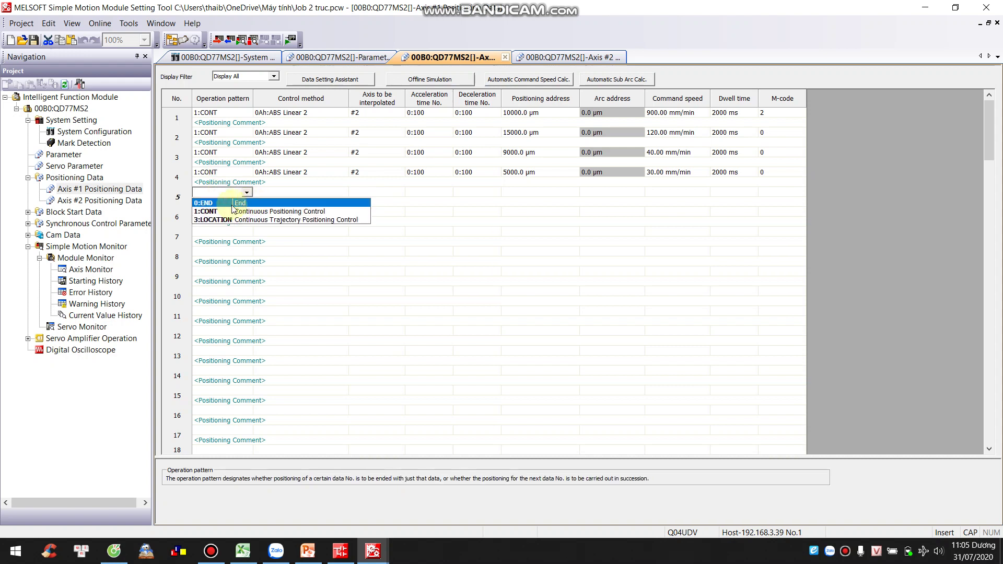
left_click(230, 203)
left_click(295, 192)
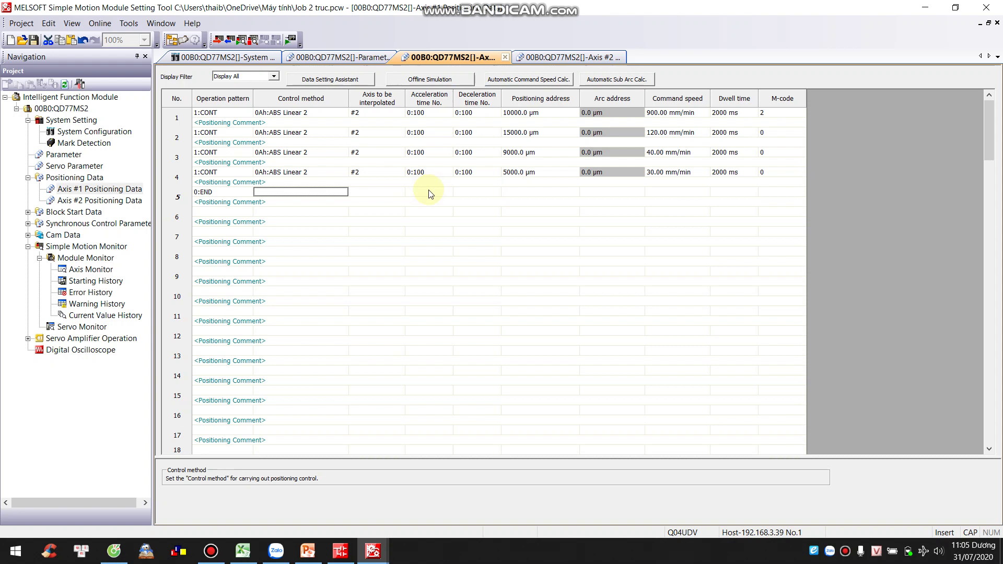
left_click(478, 191)
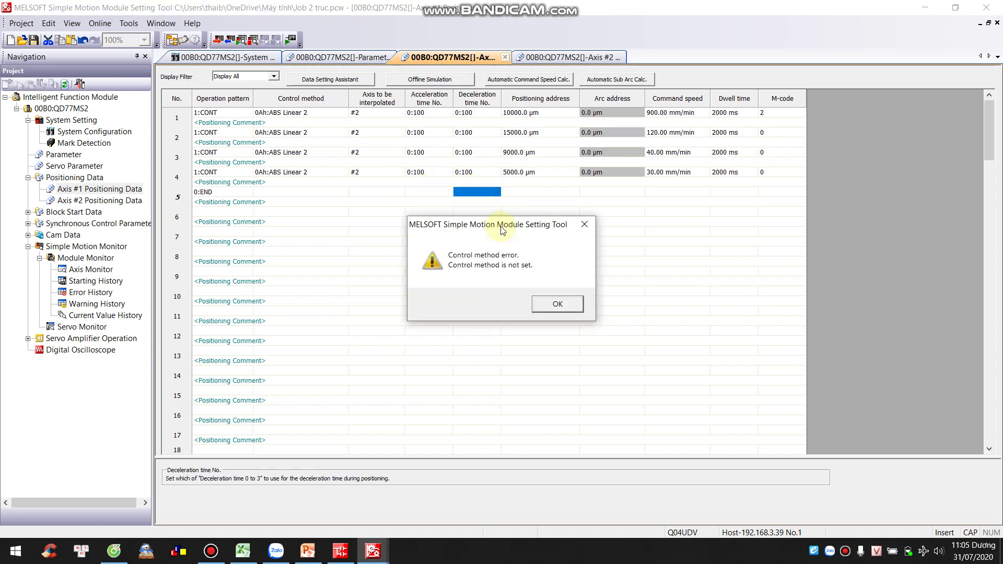
left_click(556, 305)
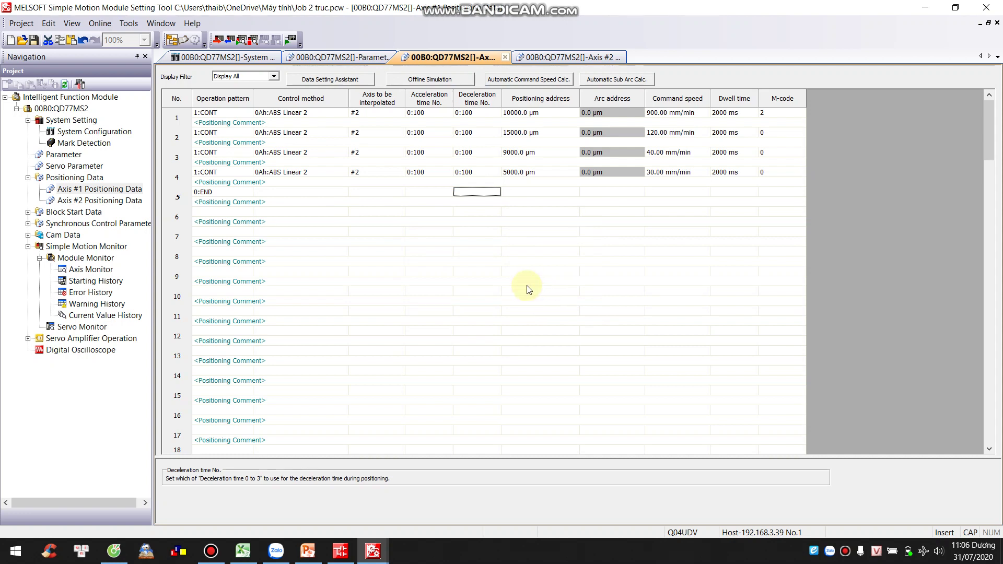
In the Axis #2 positioning data, set the operation pattern of data No. 5 to 0:END.
double_click(130, 201)
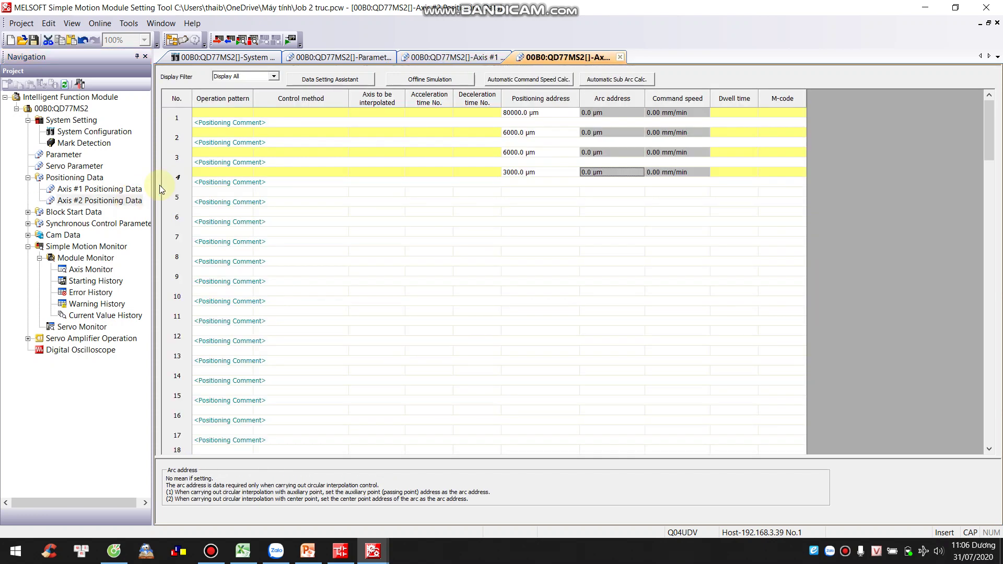
left_click(240, 191)
left_click(240, 191)
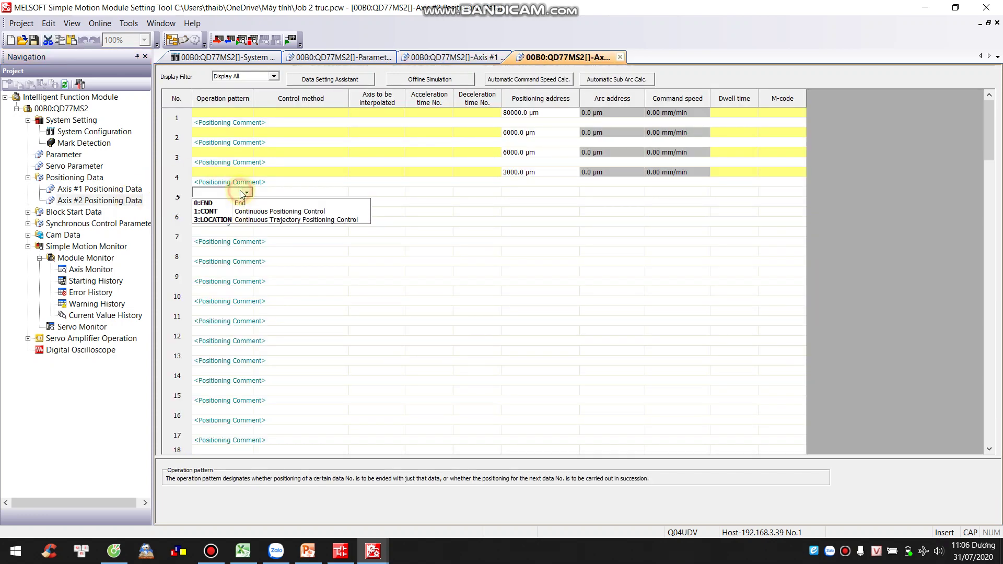
left_click(238, 202)
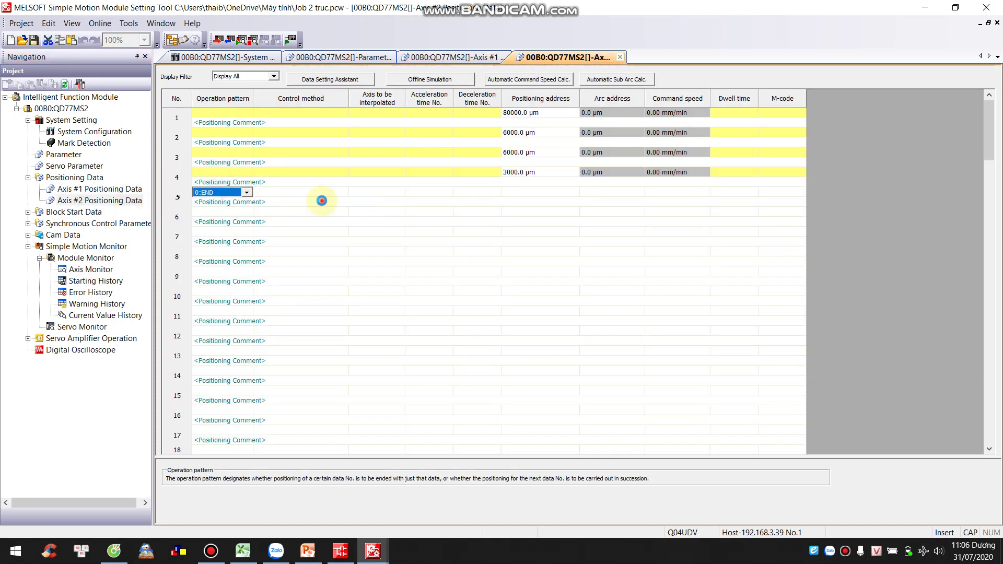
left_click(322, 201)
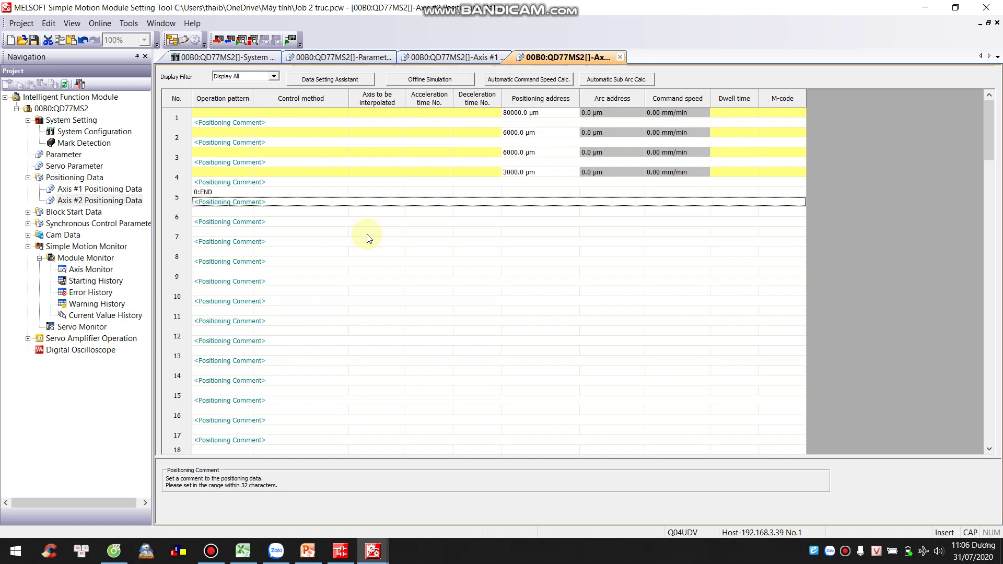
Return to the Axis #1 positioning data and set the M-code of data No. 3 to 3.
double_click(102, 189)
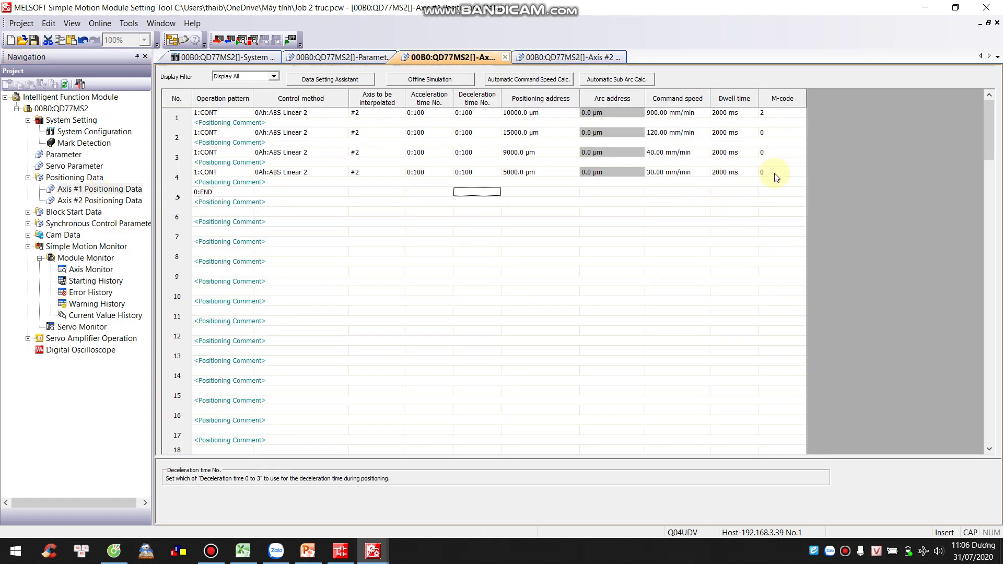
left_click(771, 154)
left_click(762, 152)
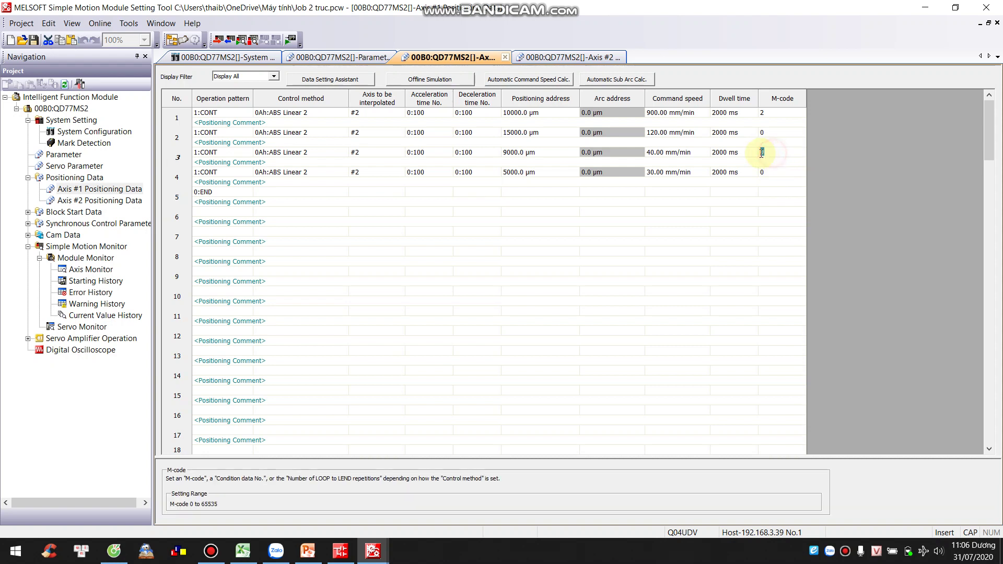
type("3")
left_click(760, 153)
left_click(839, 196)
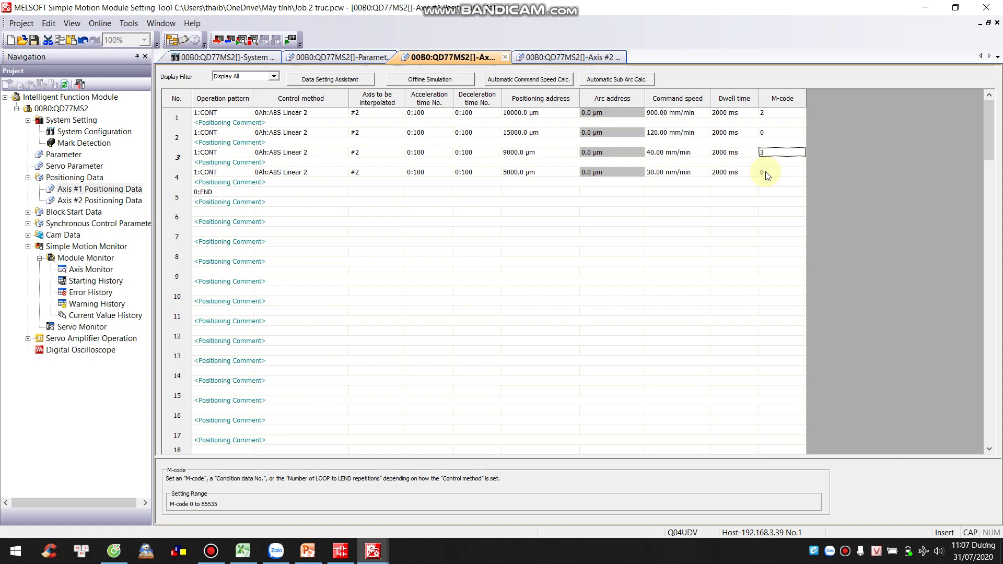
Switch to GX Works2 and, in the QD77MS2 auto-refresh settings, assign device D100 to the Valid M code of Axis #1.
key("alt+Tab")
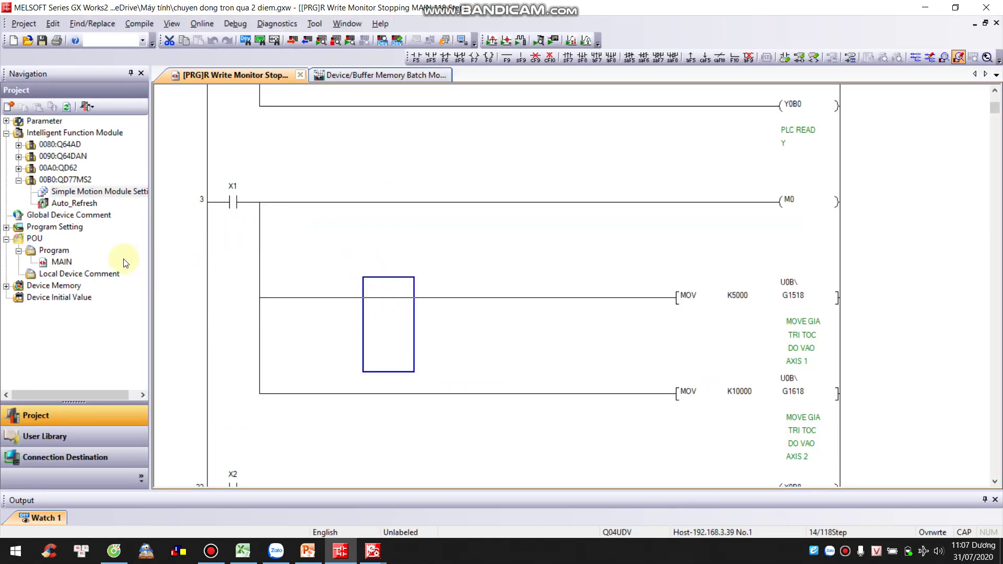
left_click(55, 203)
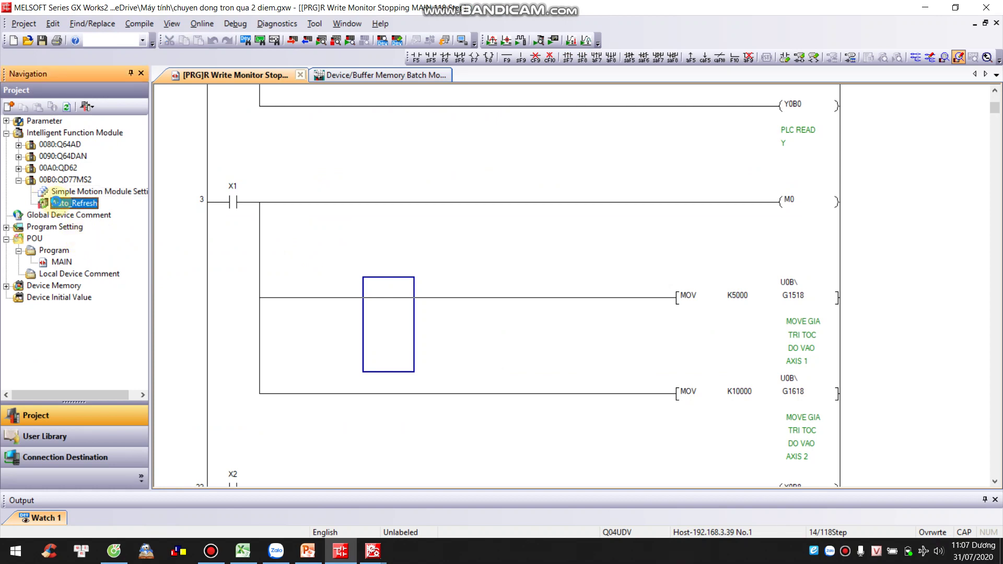
double_click(55, 202)
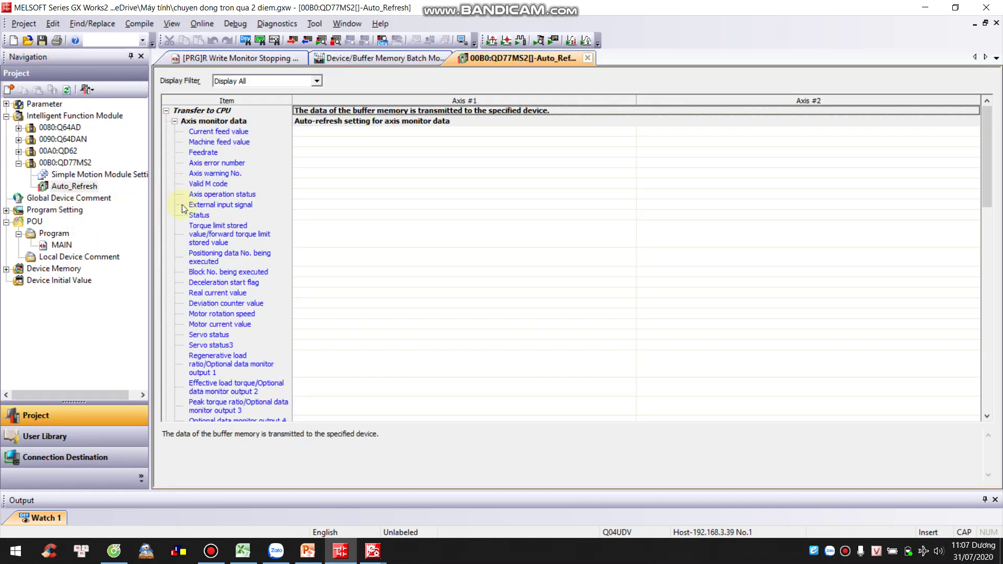
left_click(206, 183)
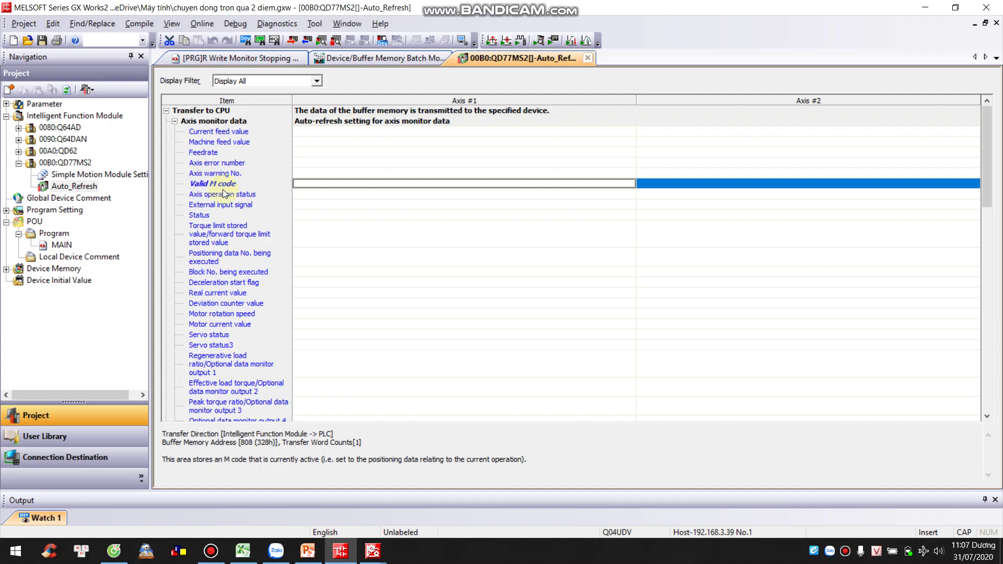
key("F2")
type("D")
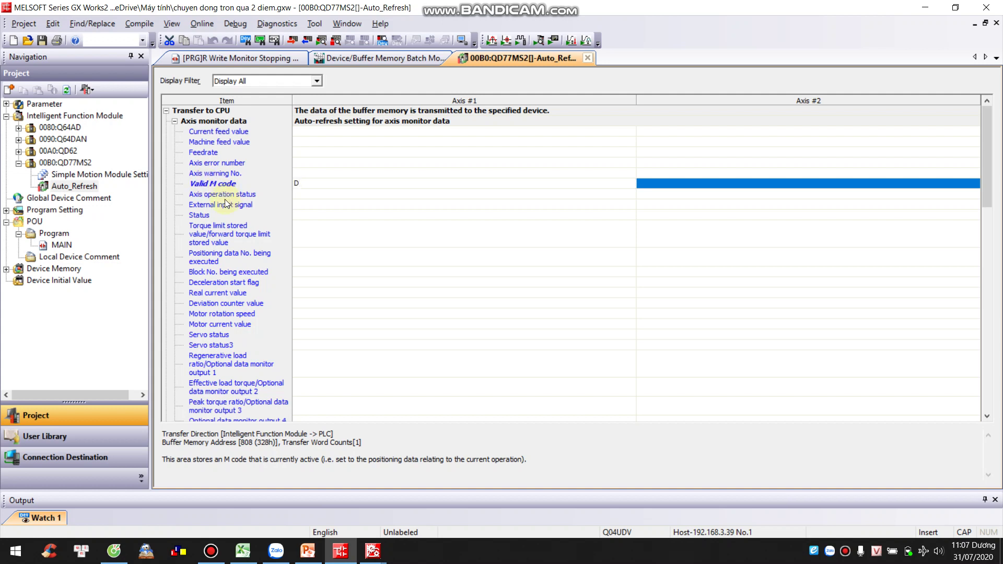
type("100")
key("Return")
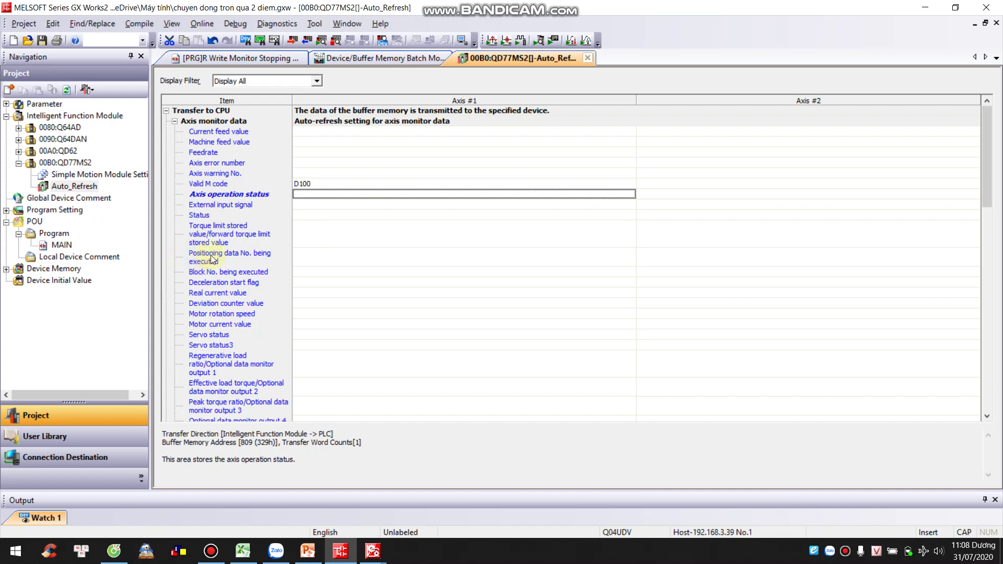
left_click(324, 184)
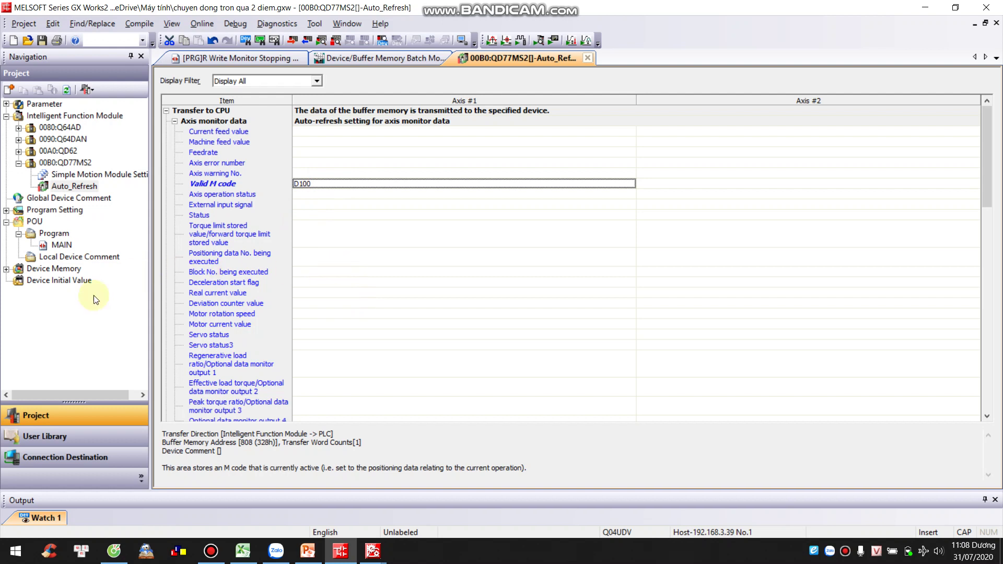
Open the MAIN ladder program and go to its END rung.
double_click(64, 244)
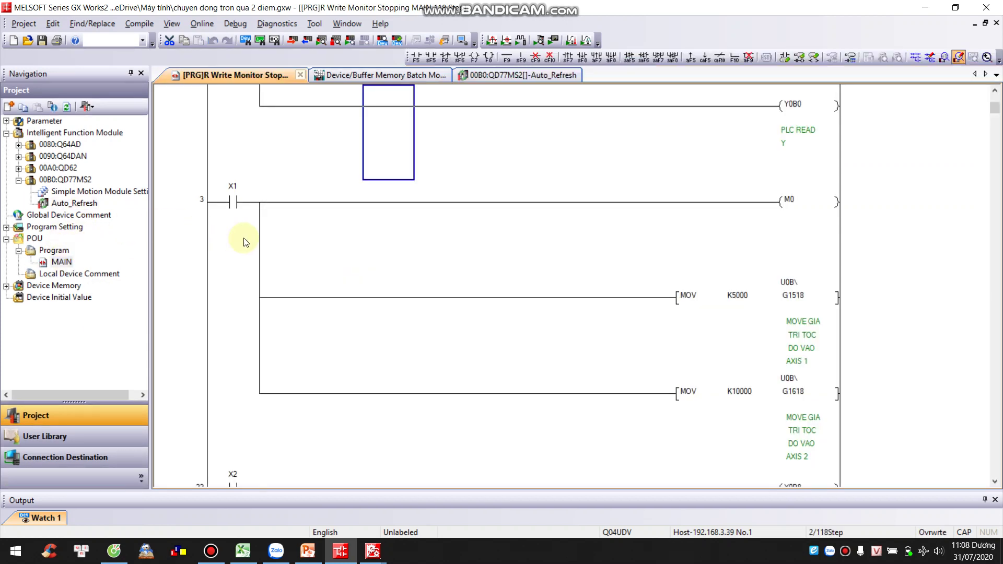
scroll(270, 244, "down", 15)
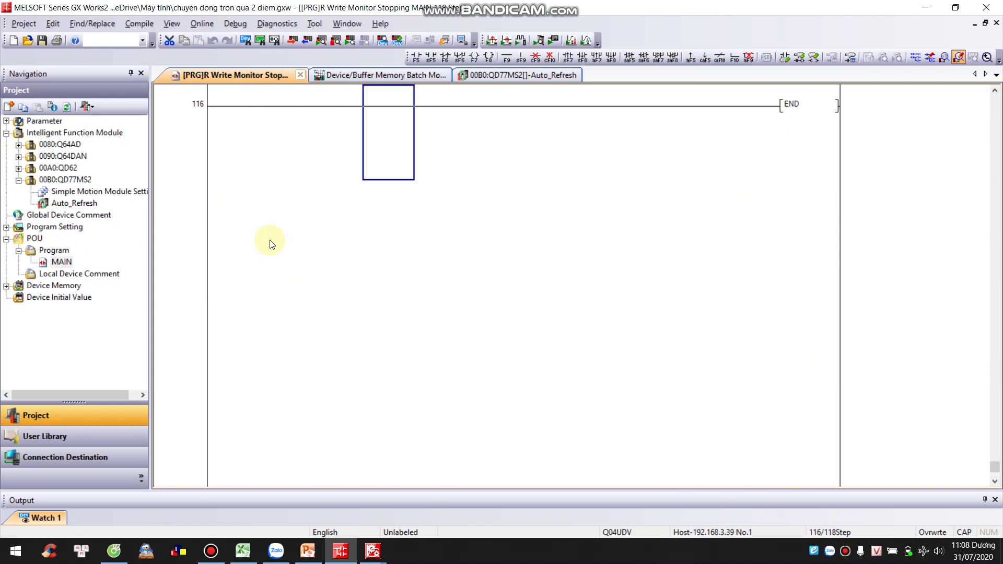
scroll(270, 244, "down", 3)
Switch to the Excel device list and look up the QD77MS2 buffer memory address of the M-code OFF request in the control data area.
left_click(246, 560)
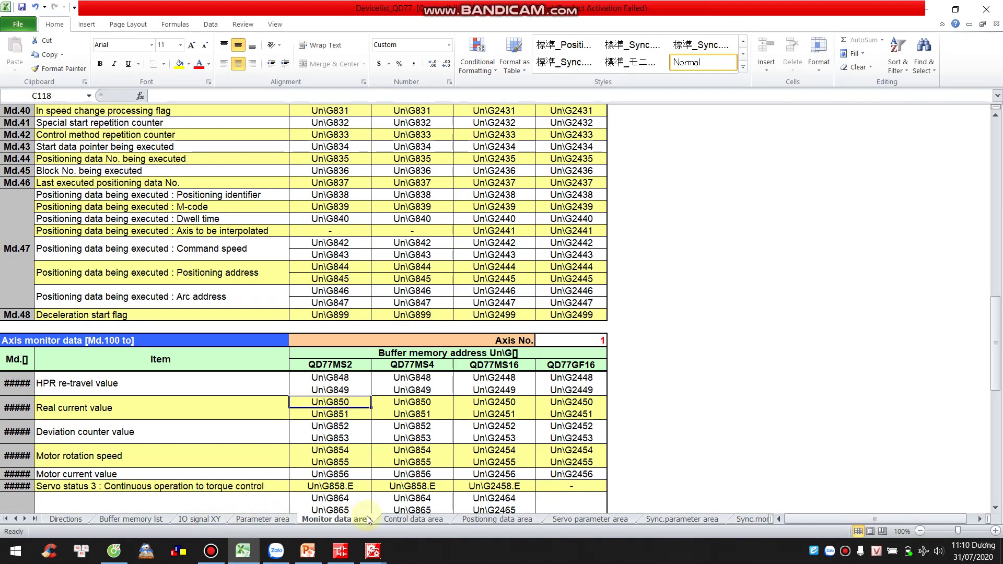
left_click(390, 520)
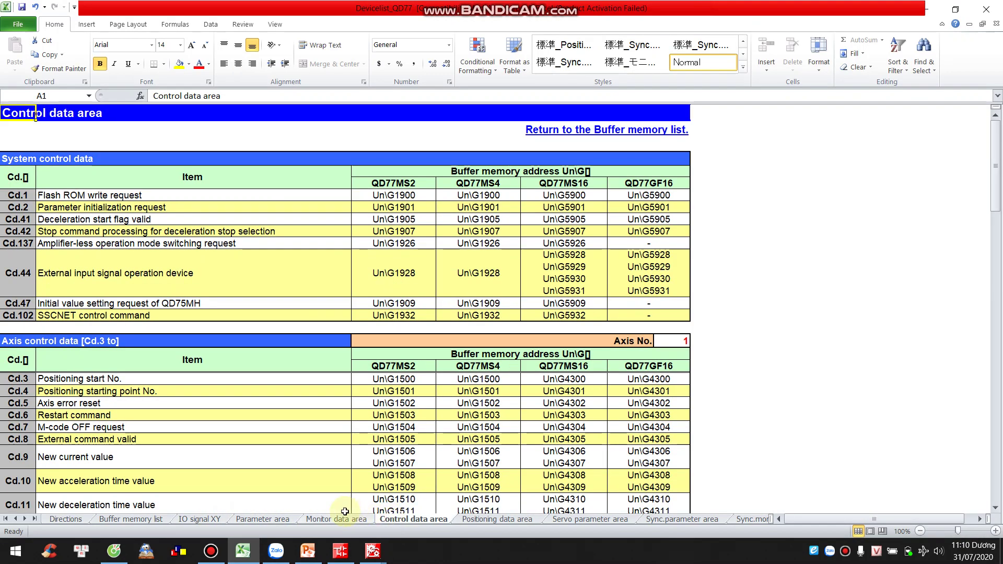
left_click(73, 428)
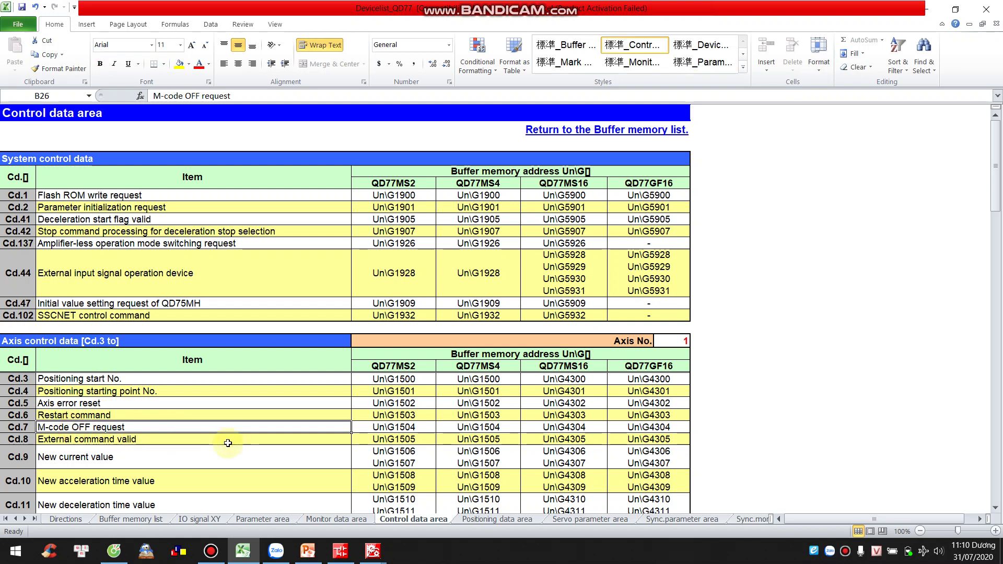
key("Right")
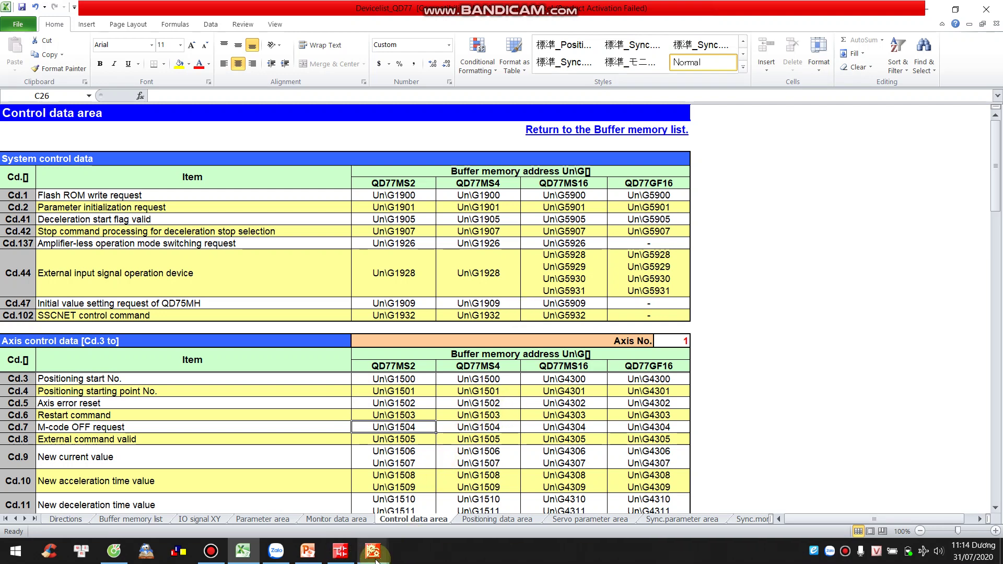
mouse_move(376, 559)
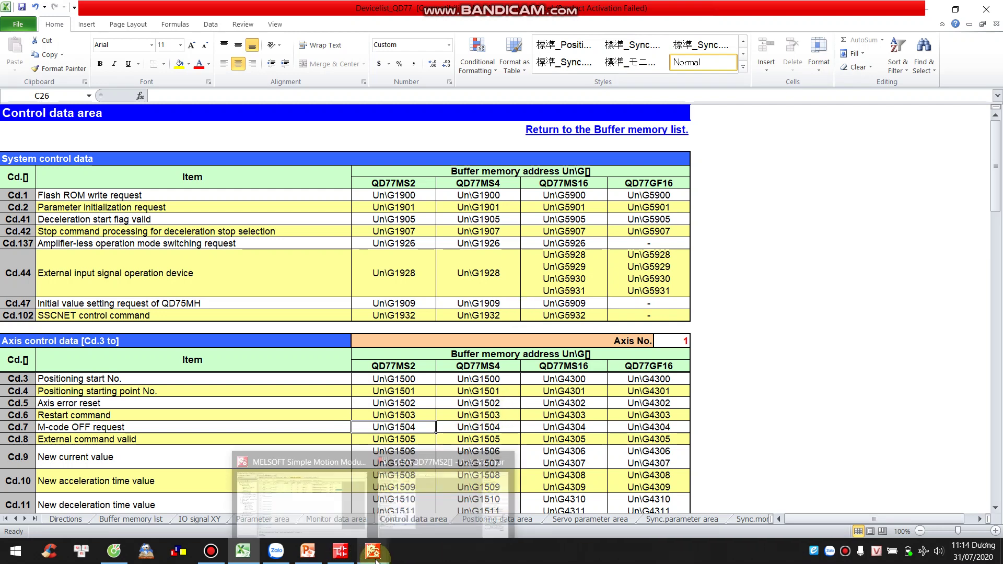
left_click(209, 553)
left_click(210, 552)
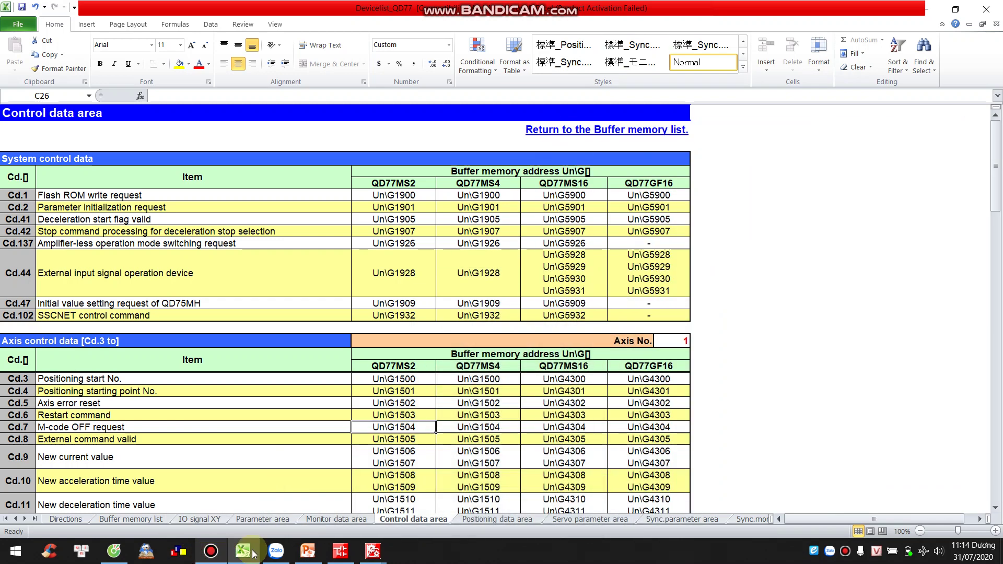
mouse_move(372, 553)
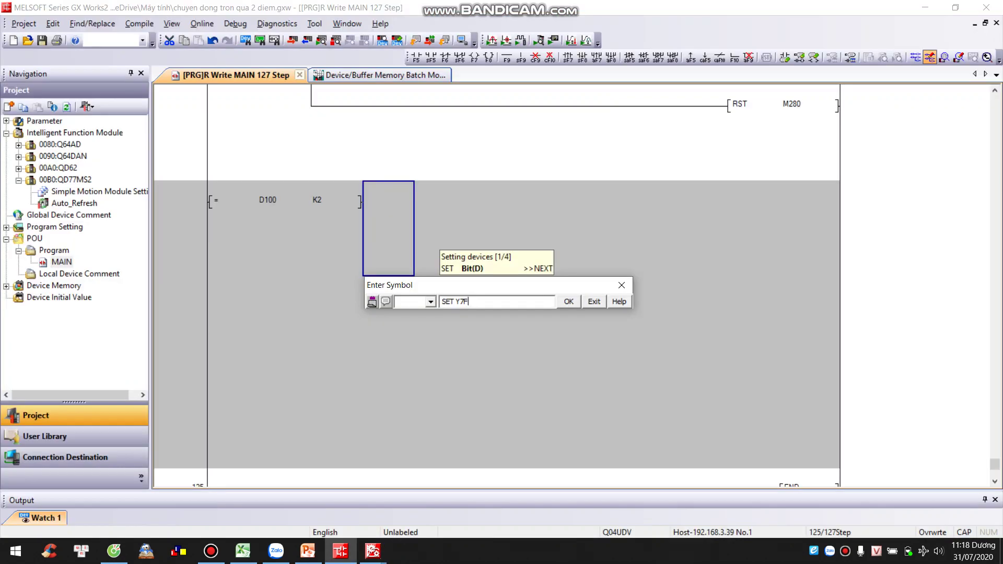
In the MAIN ladder program, complete the rung comparing D100 with K2 with the output instruction SET Y7F.
key("Return")
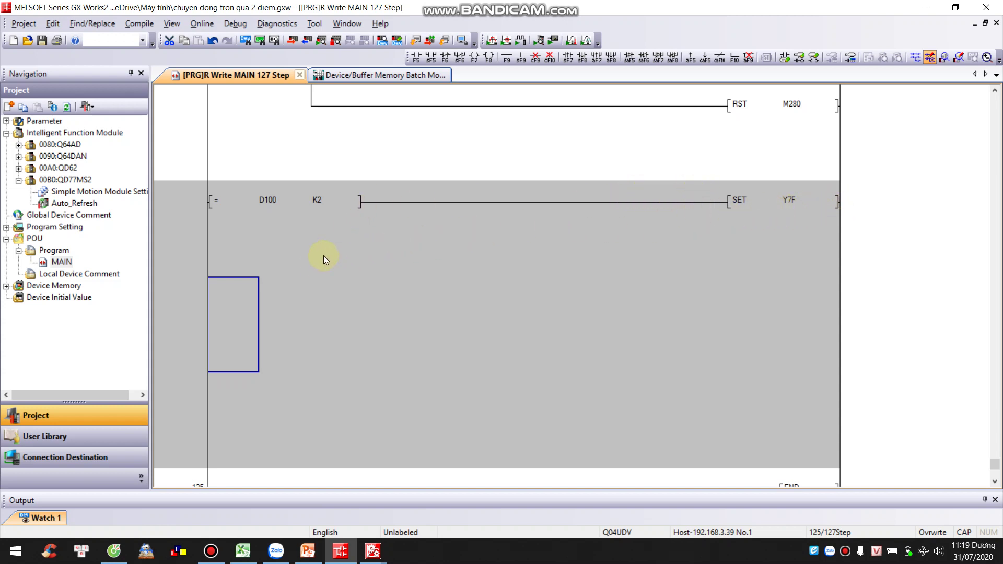
left_click(242, 258)
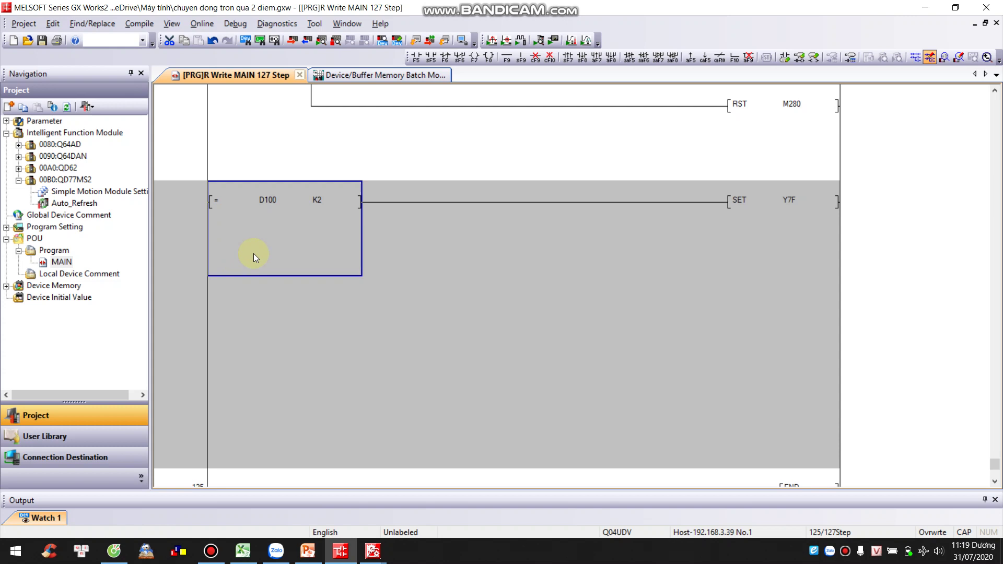
Draw a branch line down from the D100 = K2 rung and extend it one cell horizontally.
left_click(441, 201)
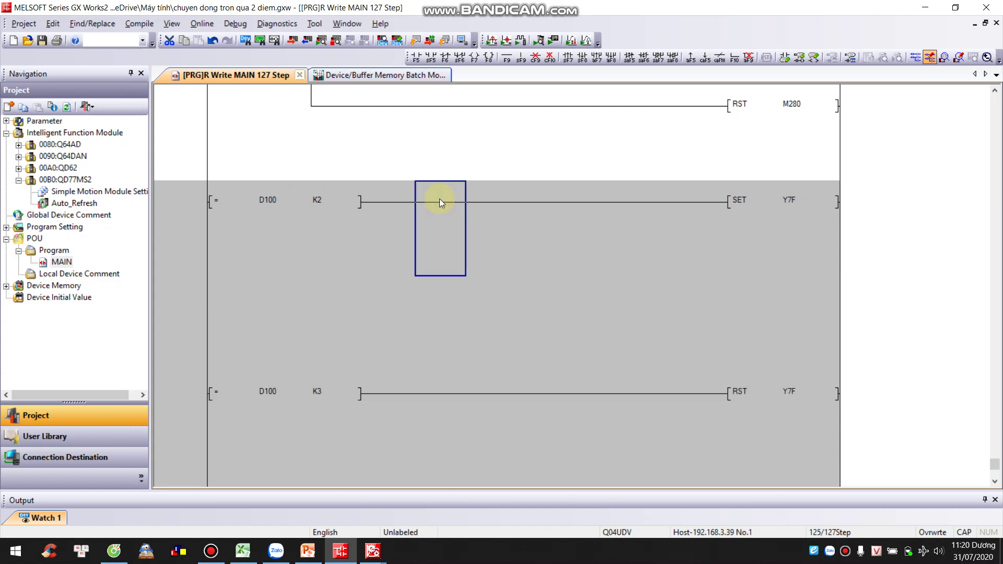
key("ctrl+Down")
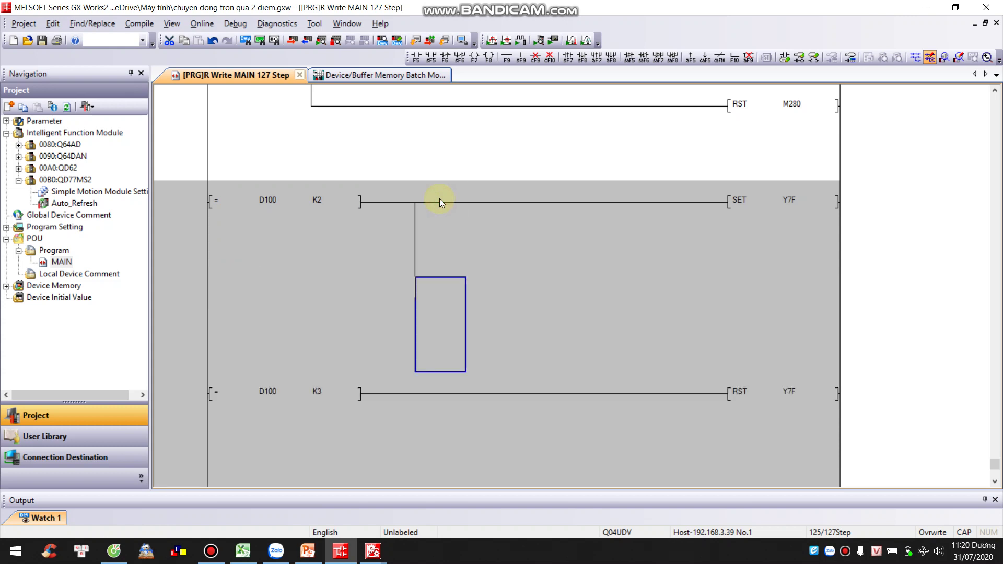
key("ctrl+Right")
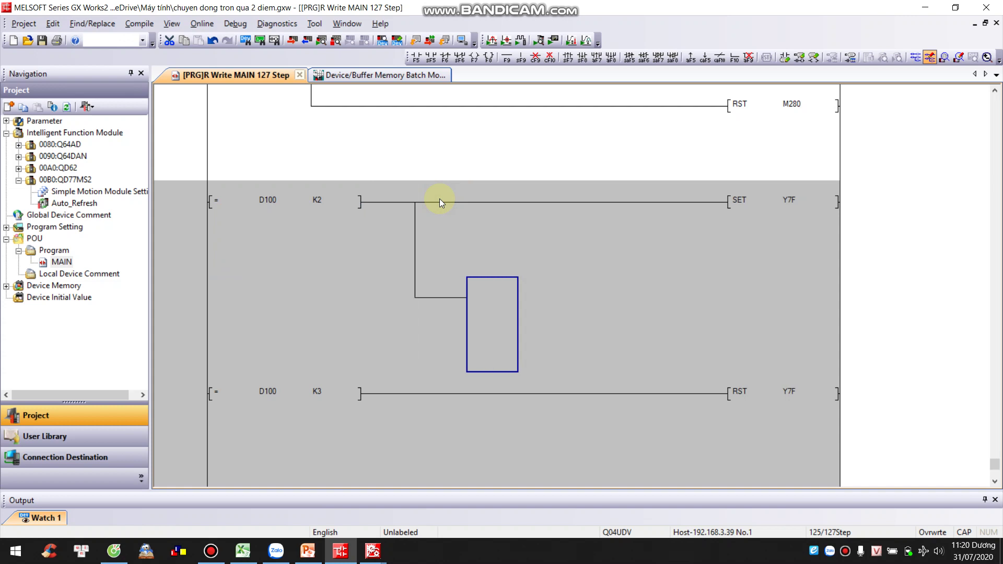
Try to enter MOV D100 K1 as an application instruction on the branch below the D100 = K2 rung.
type("MOV")
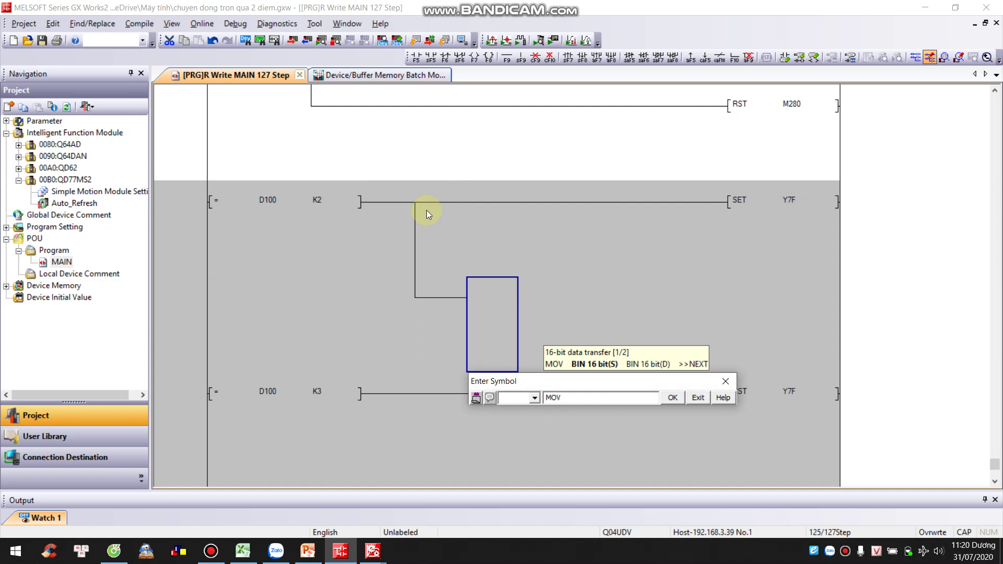
type("D100 K2")
key("BackSpace")
key("BackSpace")
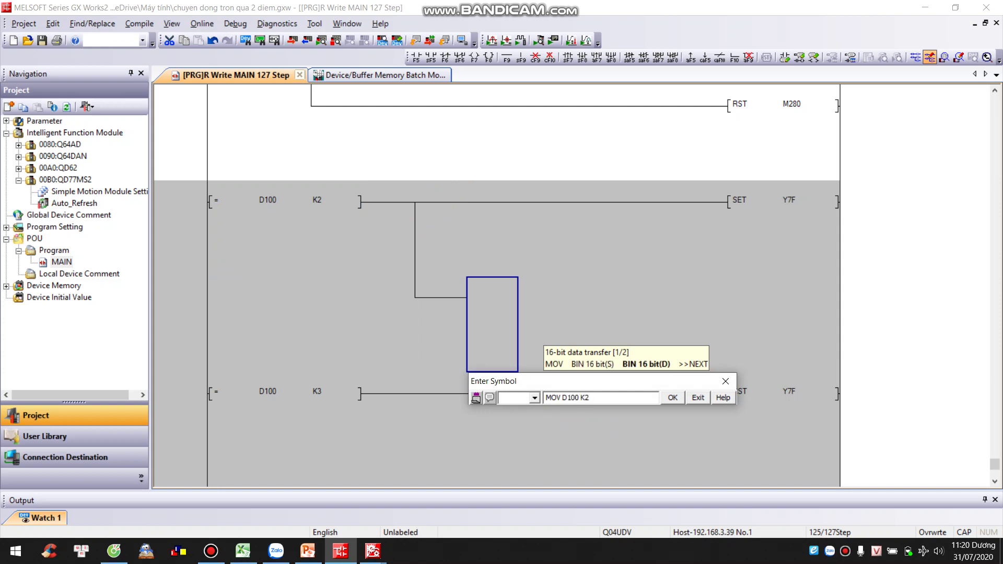
type("K1")
key("Return")
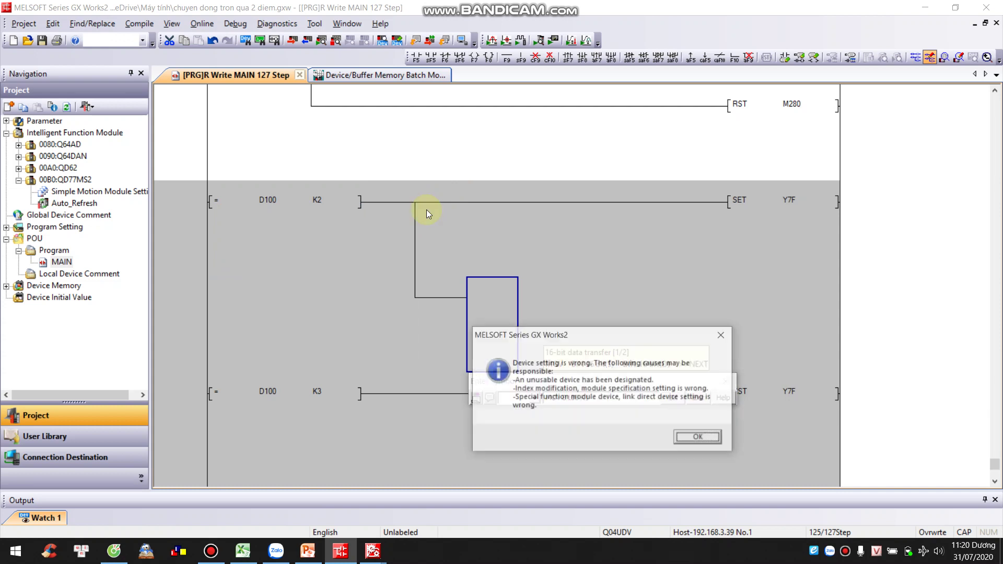
key("Return")
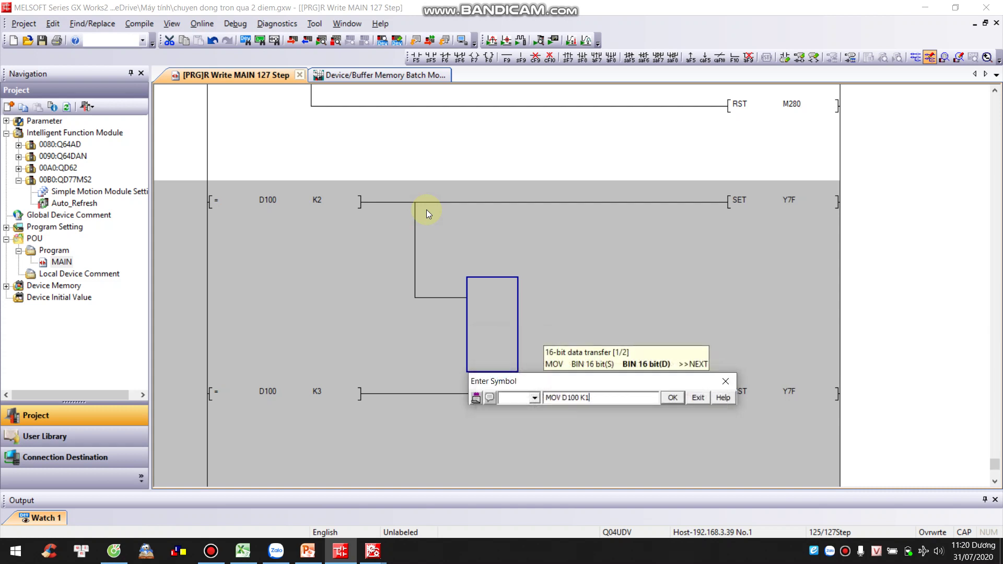
left_click(535, 398)
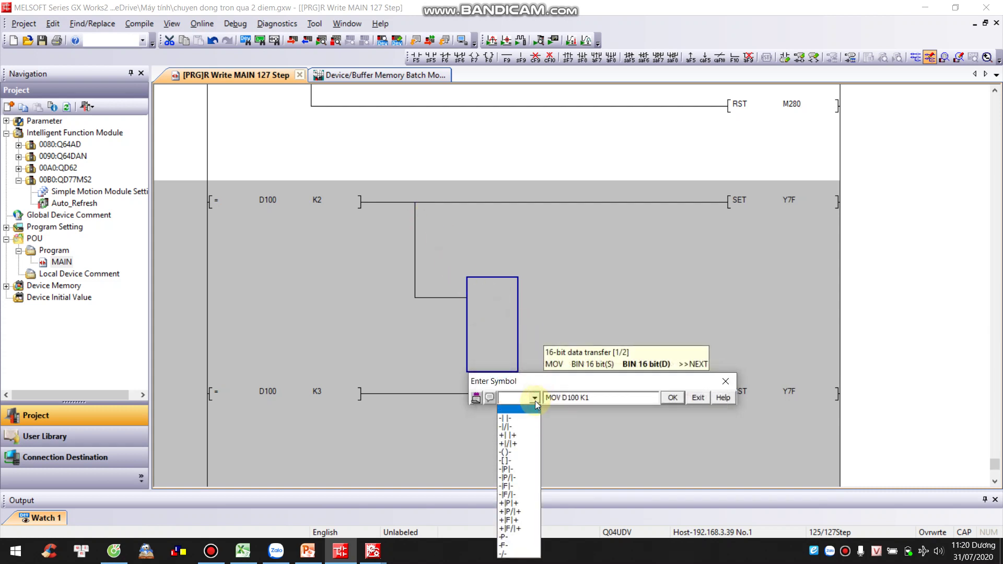
left_click(527, 460)
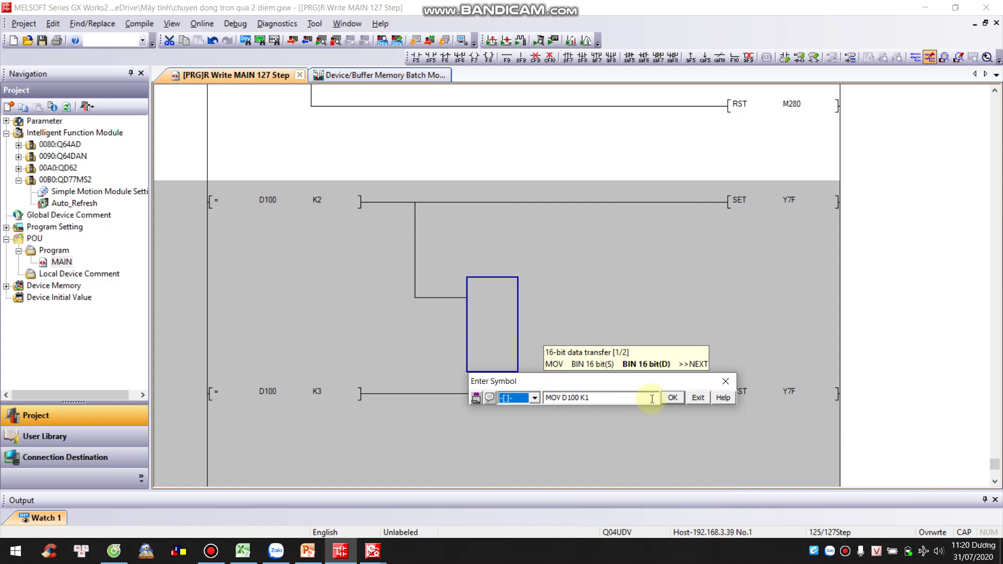
left_click(673, 397)
left_click(698, 438)
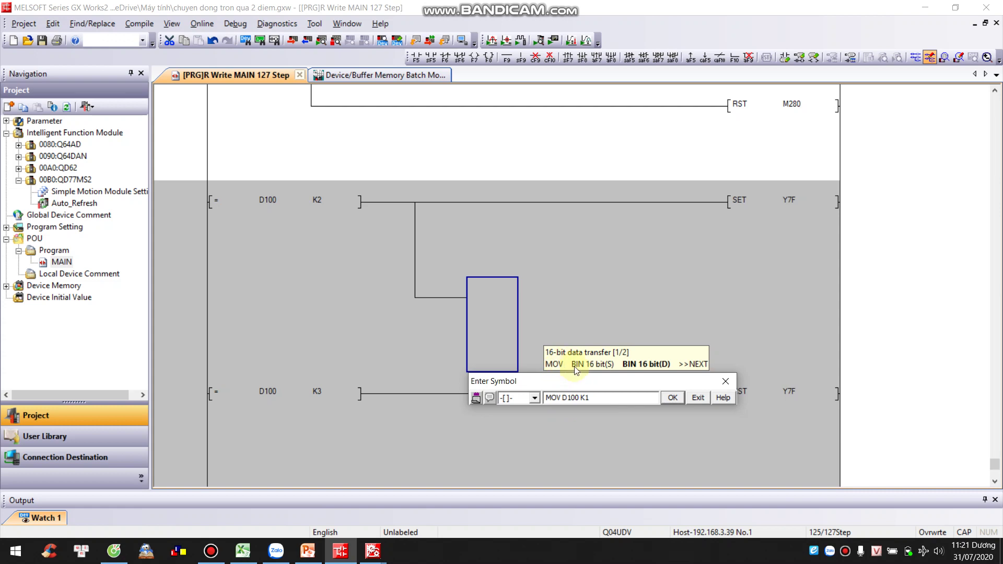
Correct the branch instruction to MOV K1 D100 and enter it under SET Y7F.
key("ctrl+z")
key("Return")
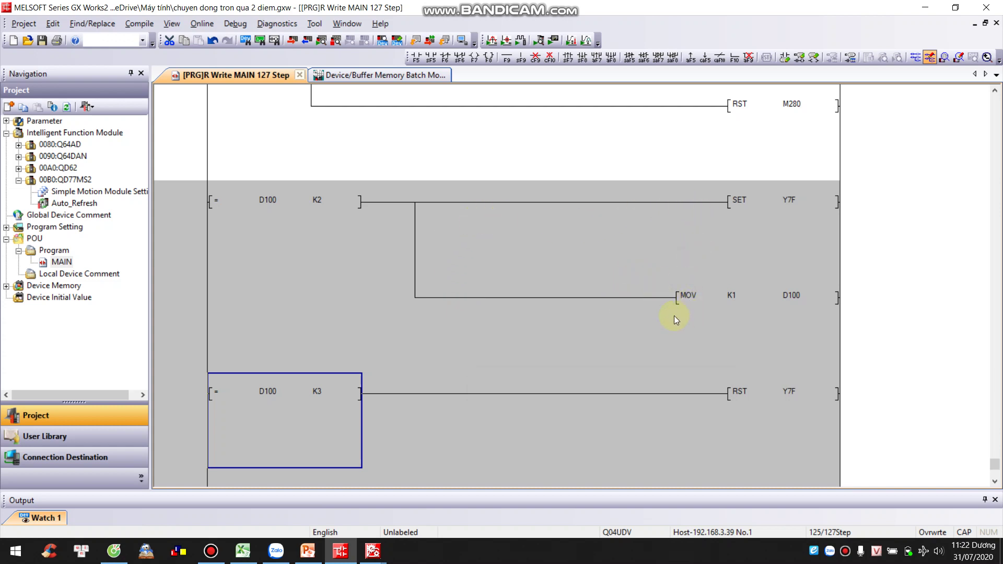
Draw a branch below the D100 = K3 rung and enter the instruction MOV K0 D100 on it.
left_click(446, 398)
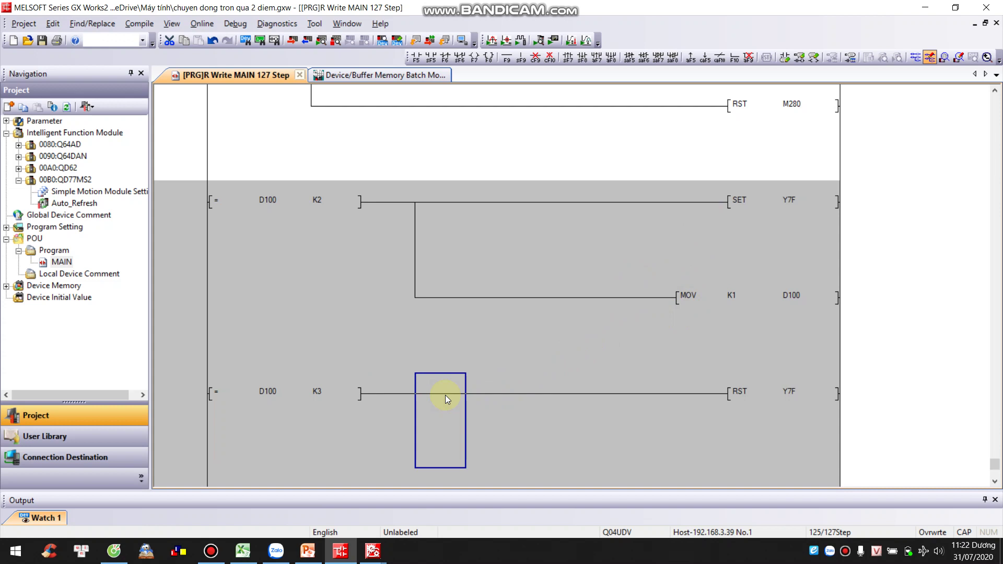
left_click_drag(445, 395, 445, 395)
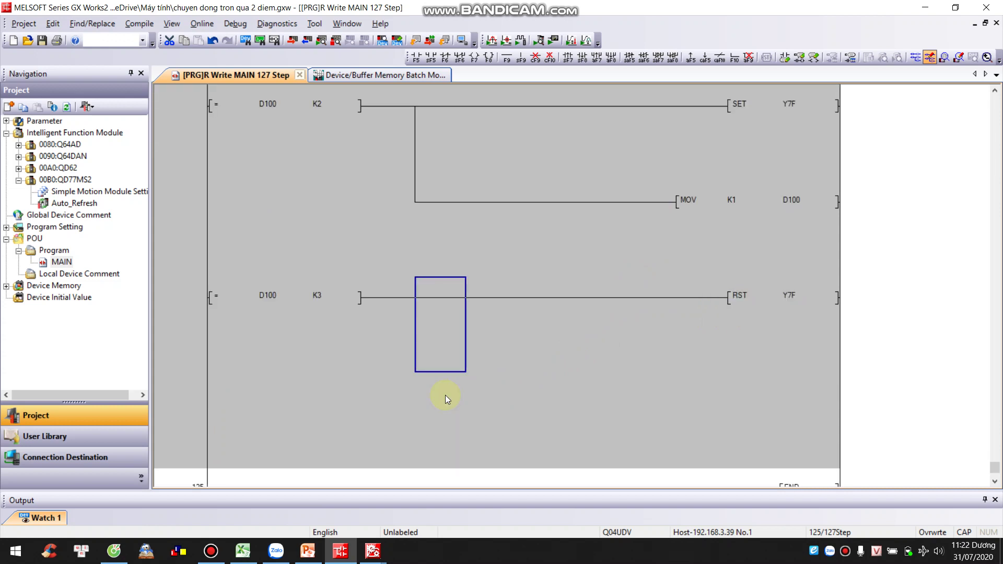
key("F9")
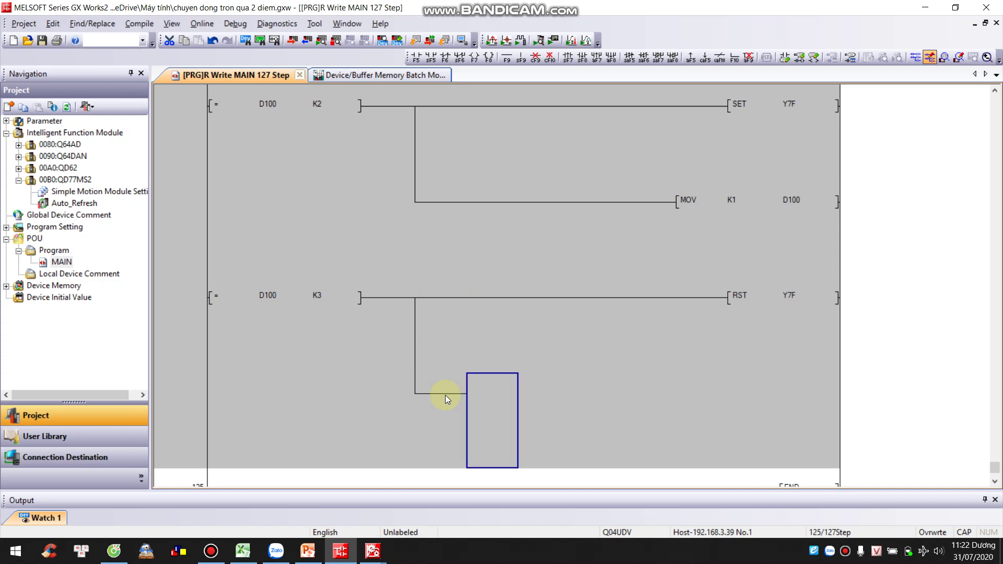
type("MO")
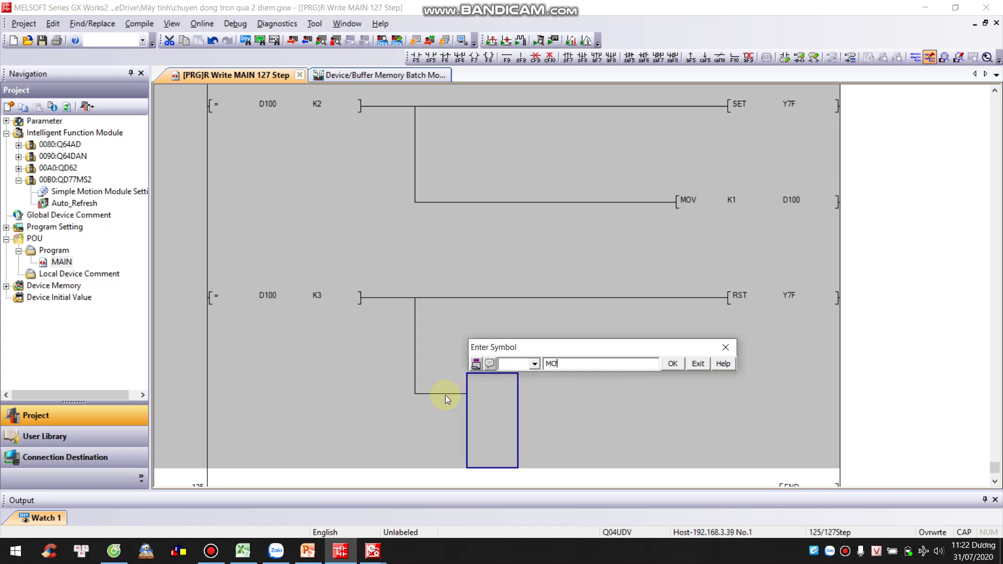
key("BackSpace")
type("OV")
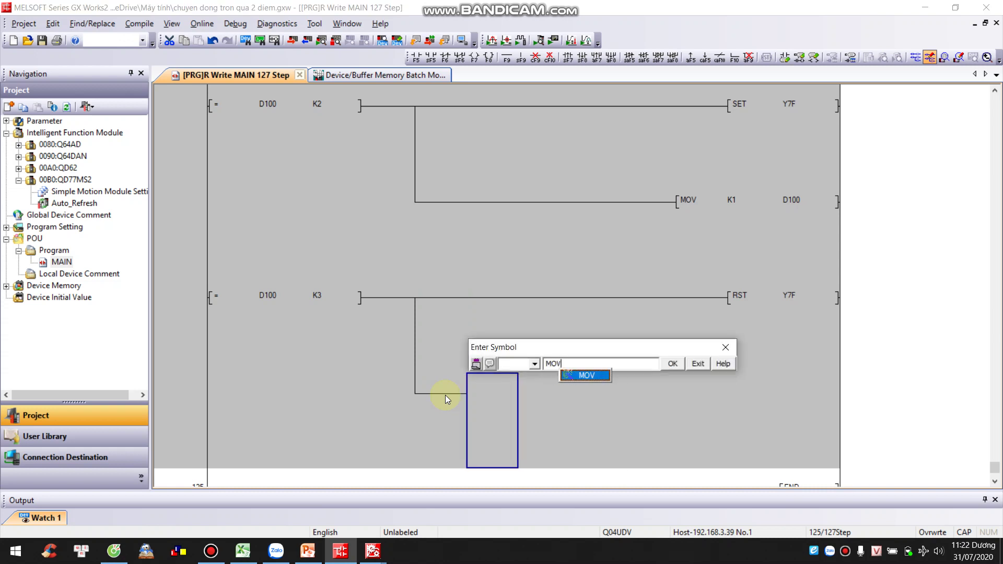
type(" K")
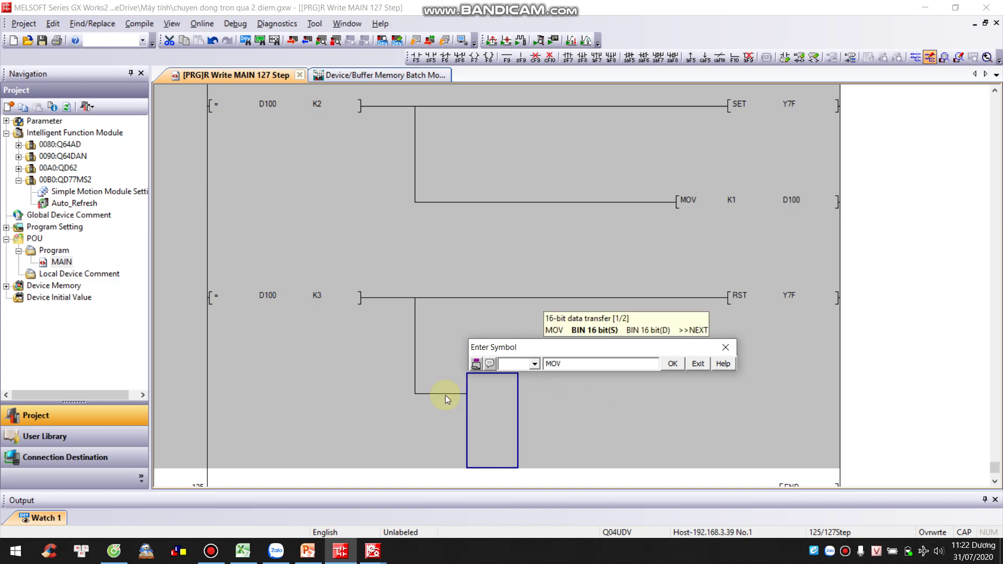
type("0 D100")
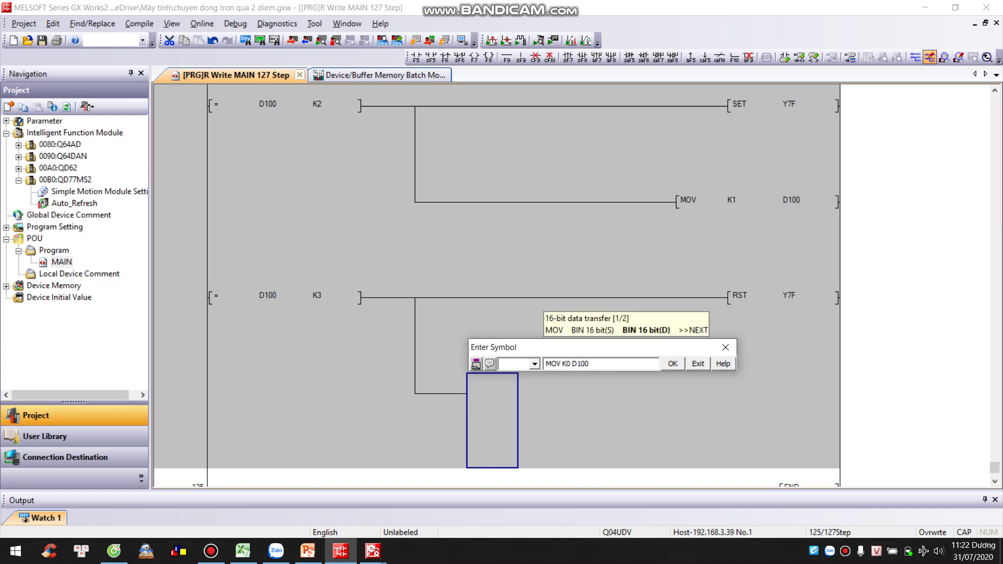
key("Return")
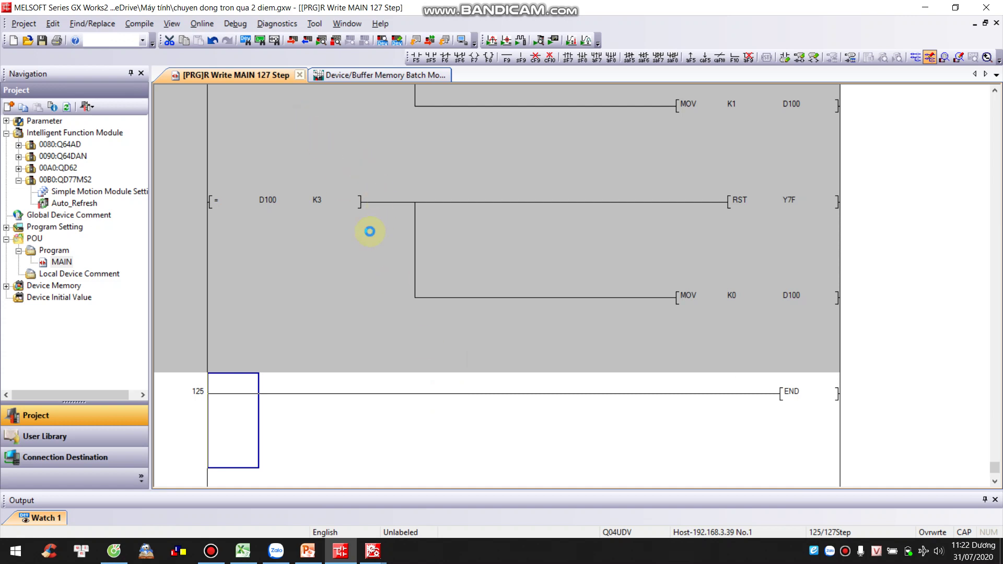
Convert the edited MAIN ladder and apply it to the PLC as an online change.
key("shift+F4")
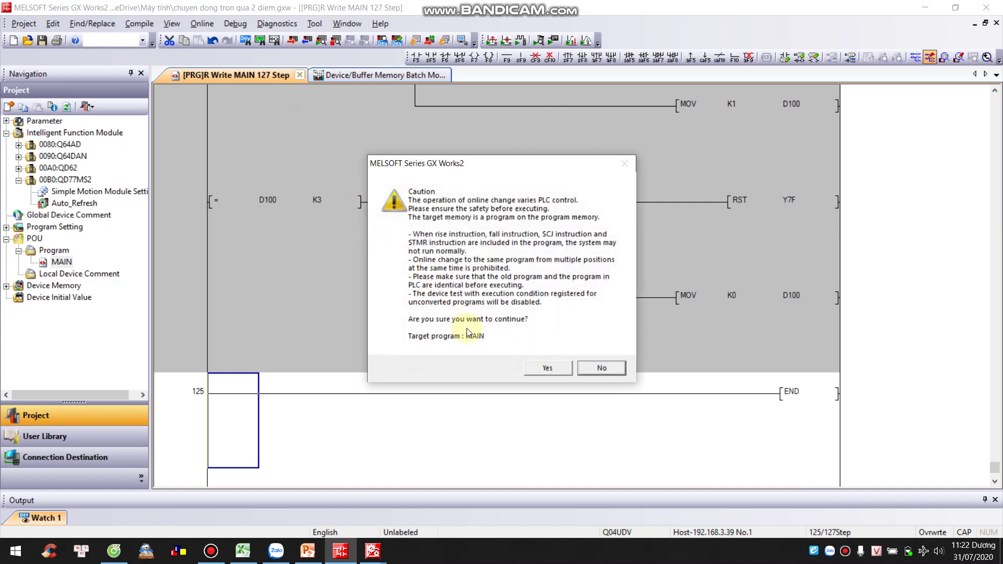
left_click(536, 365)
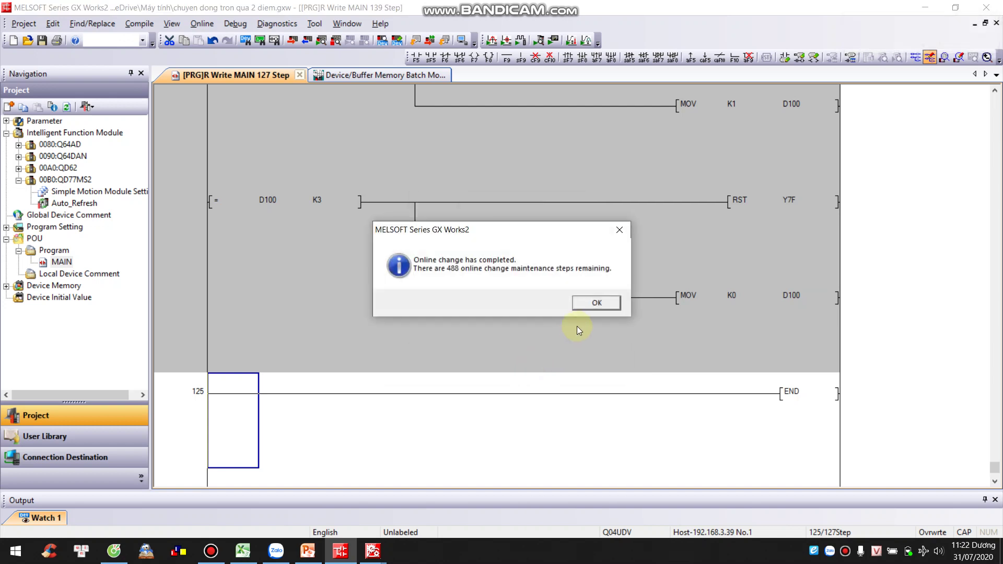
left_click(591, 302)
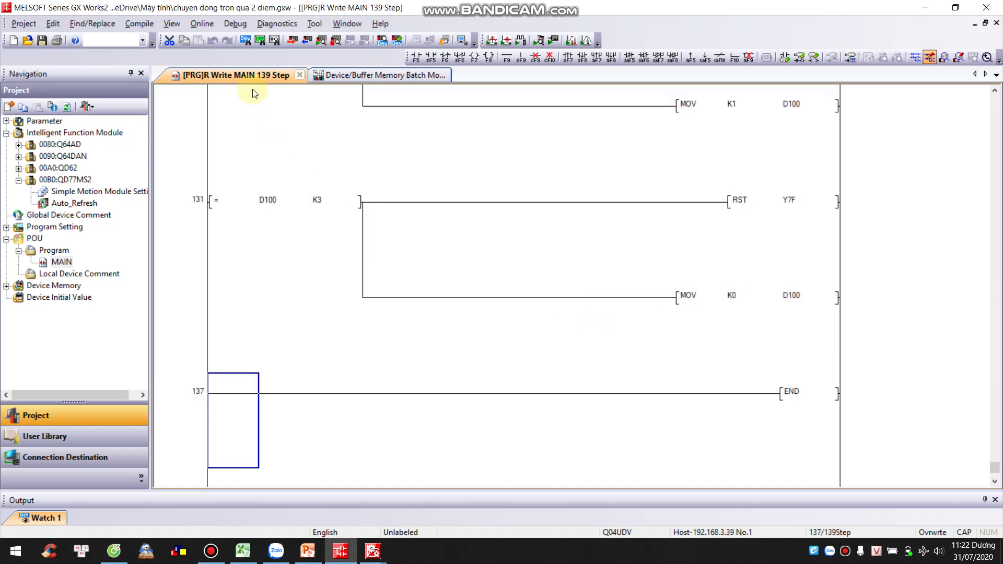
Write the MAIN program and the PLC and intelligent function module parameters to the PLC, then return the CPU to RUN remotely.
left_click(203, 25)
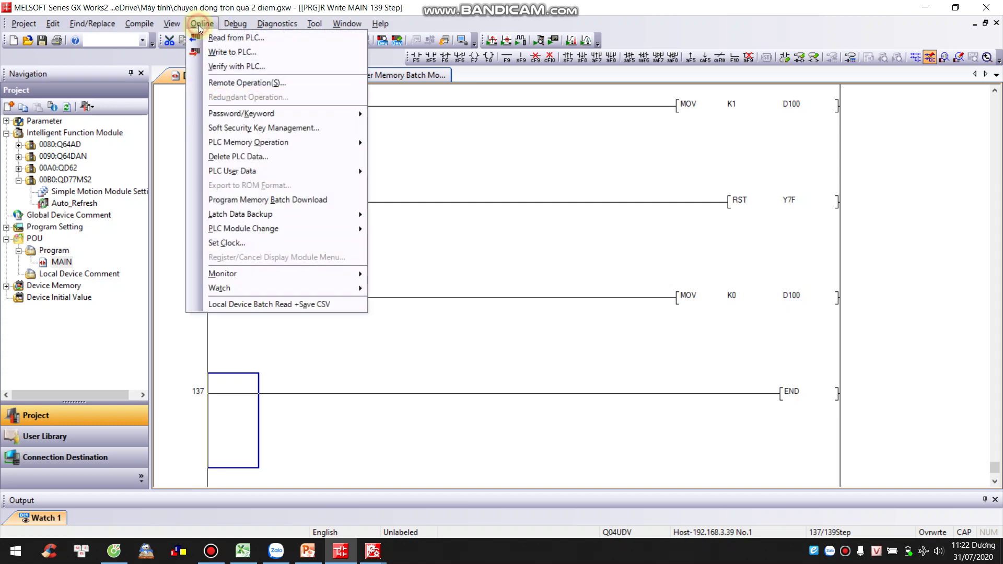
left_click(217, 54)
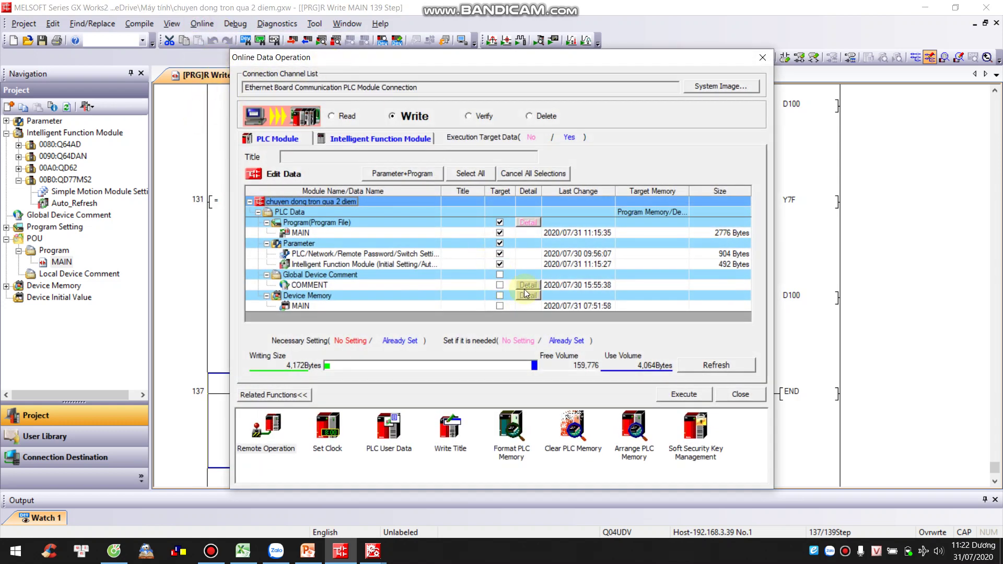
left_click(701, 396)
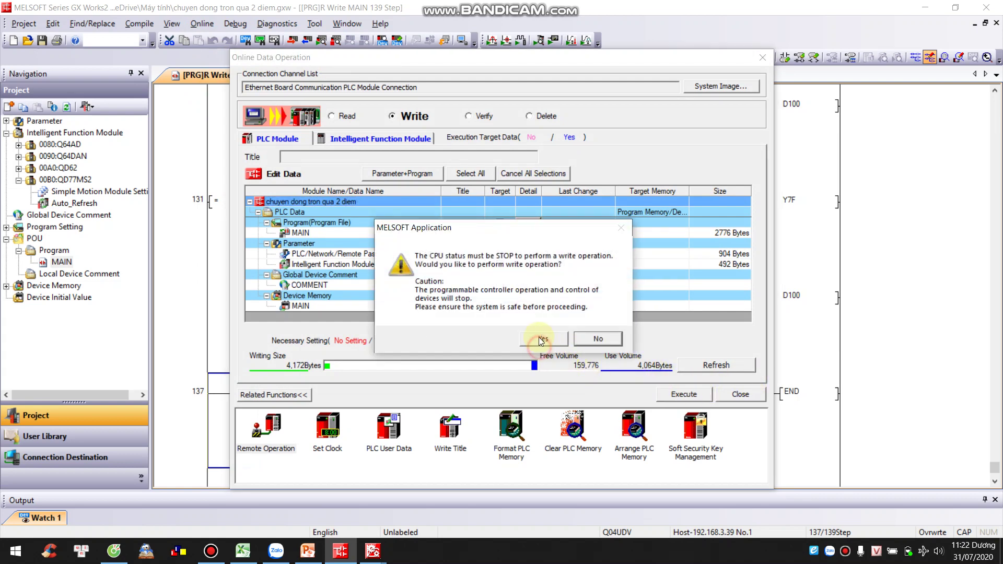
left_click(541, 339)
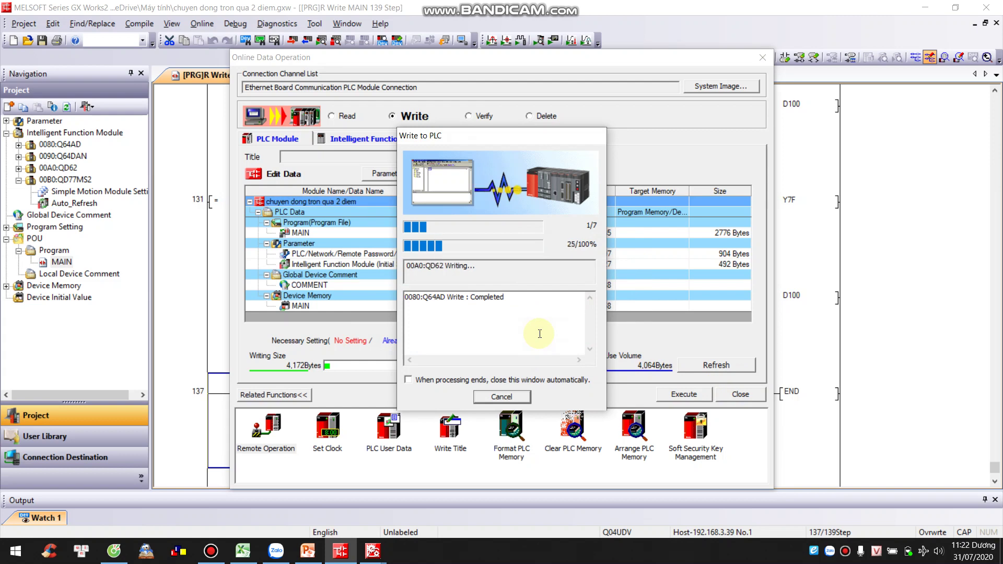
left_click(513, 312)
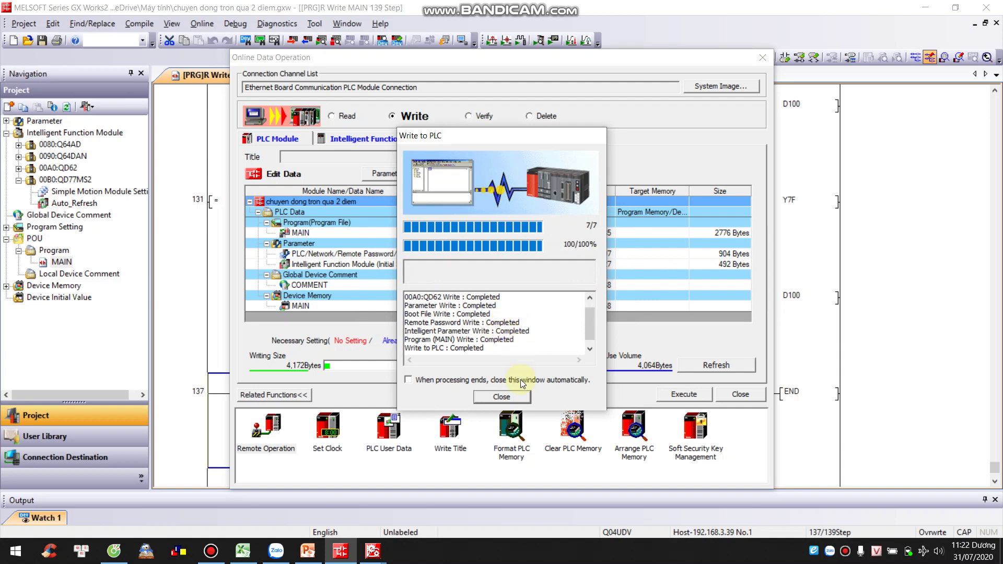
left_click(509, 398)
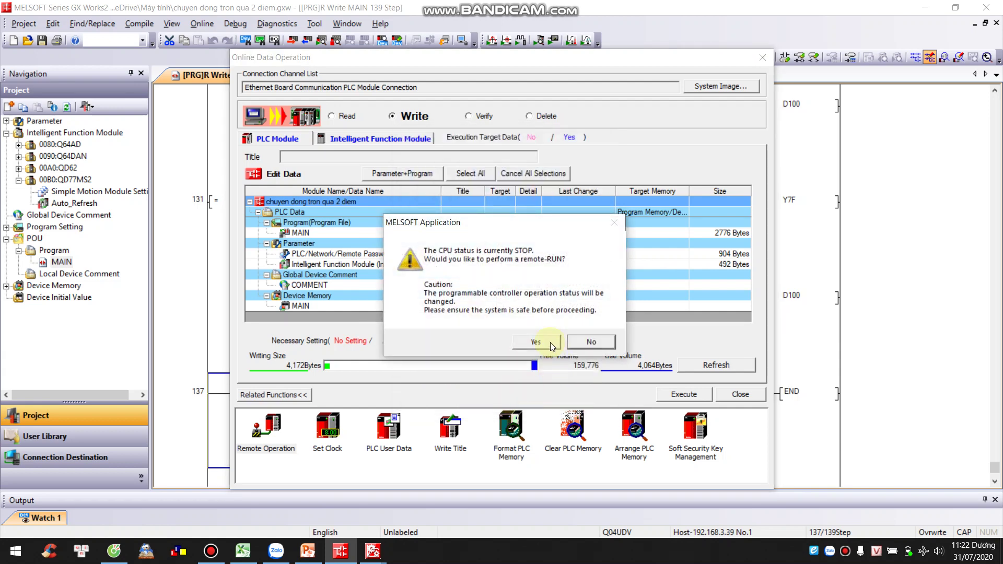
left_click(547, 342)
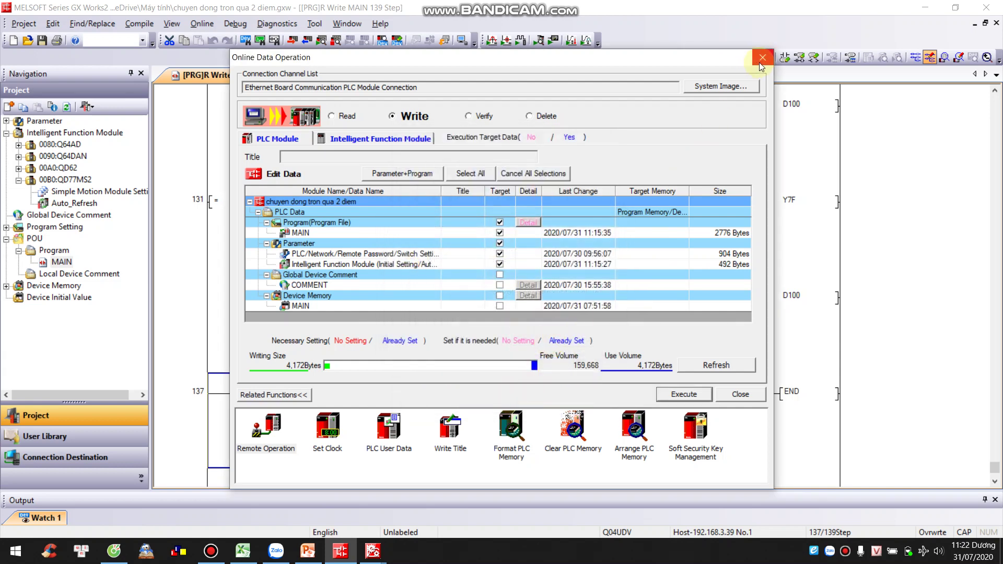